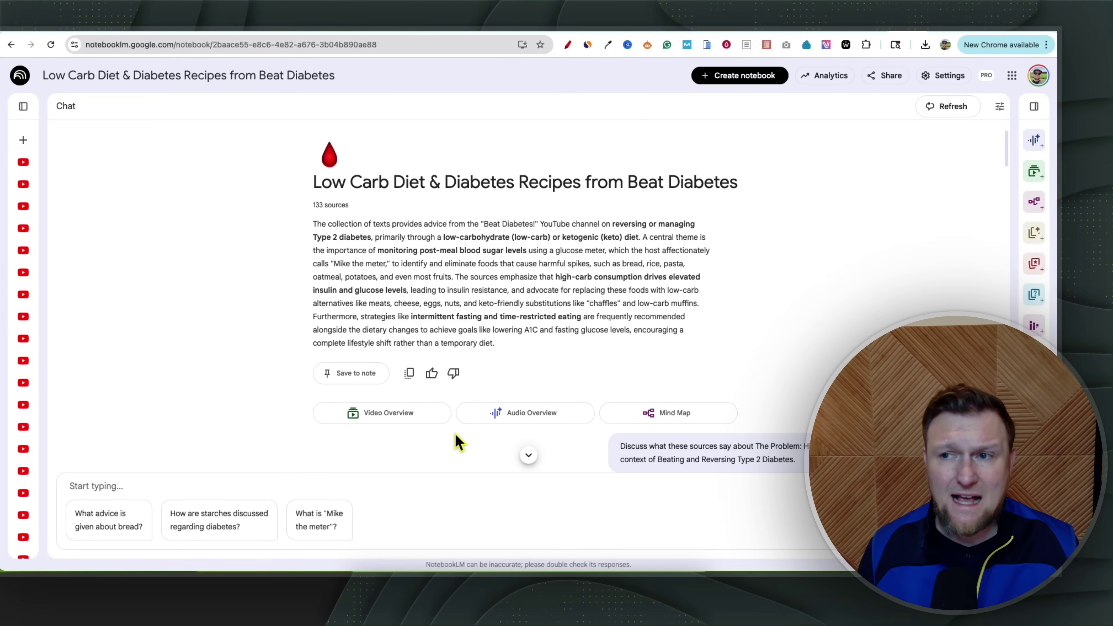
- Ask the notebook: 'give me 3 breakfast meals with the full recipe and instructions'
{"action": "scroll", "coordinate": [318, 268], "scroll_direction": "down", "scroll_amount": 20}
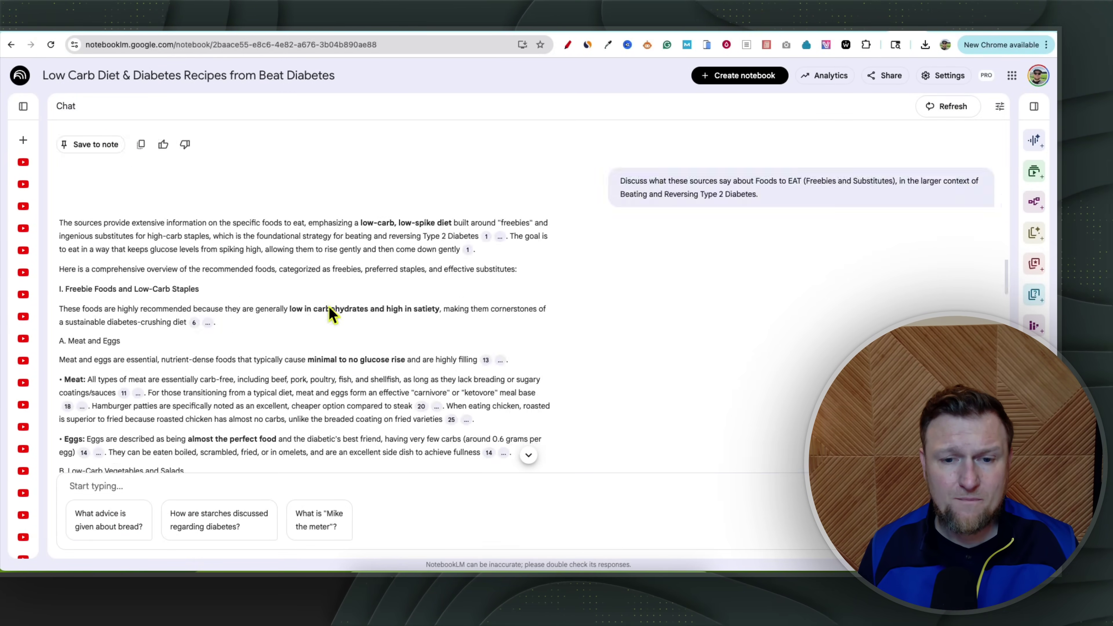
{"action": "type", "text": "give me 3 breakfast meals with"}
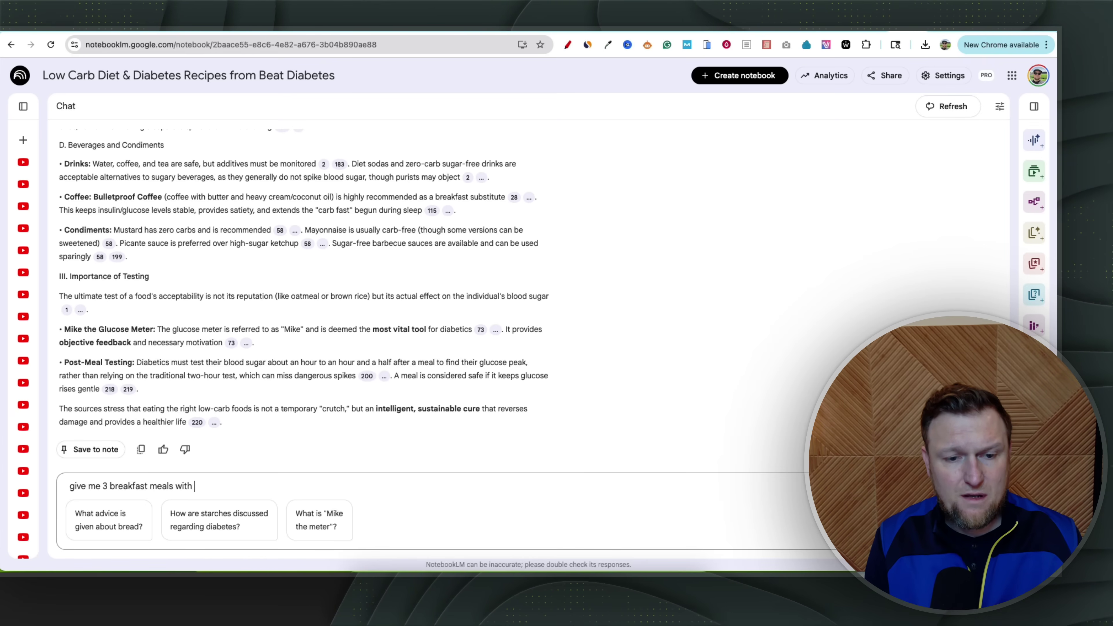
{"action": "type", "text": " the full recipe and instructions"}
{"action": "key", "text": "Return"}
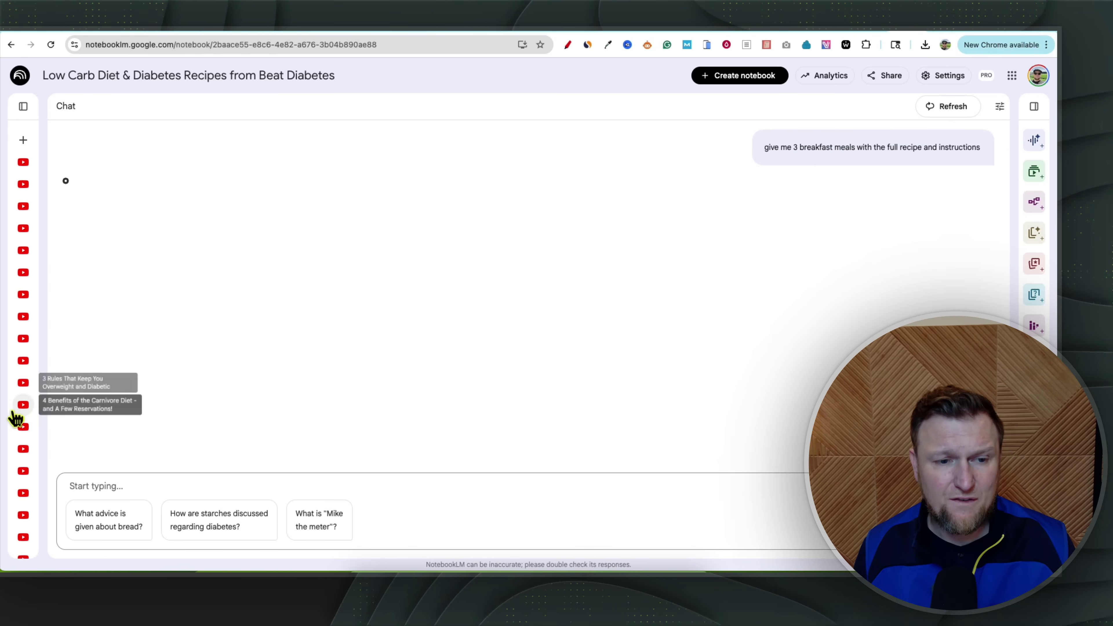
- Show the Sources panel and scroll through the YouTube video sources while the recipe answer generates
{"action": "left_click", "coordinate": [23, 106]}
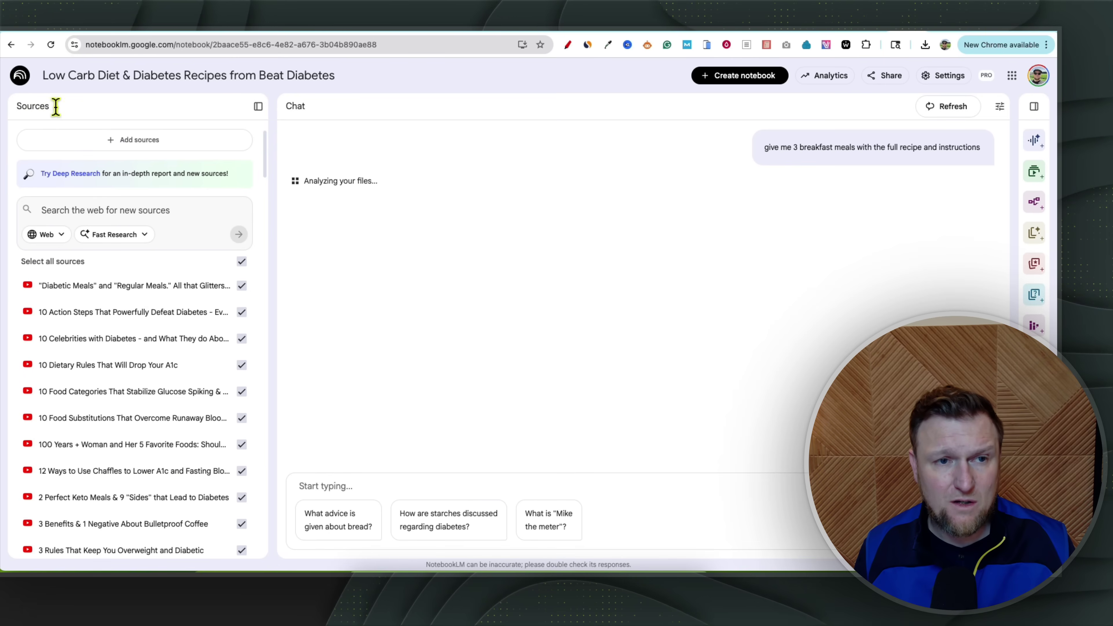
{"action": "scroll", "coordinate": [131, 338], "scroll_direction": "down", "scroll_amount": 2}
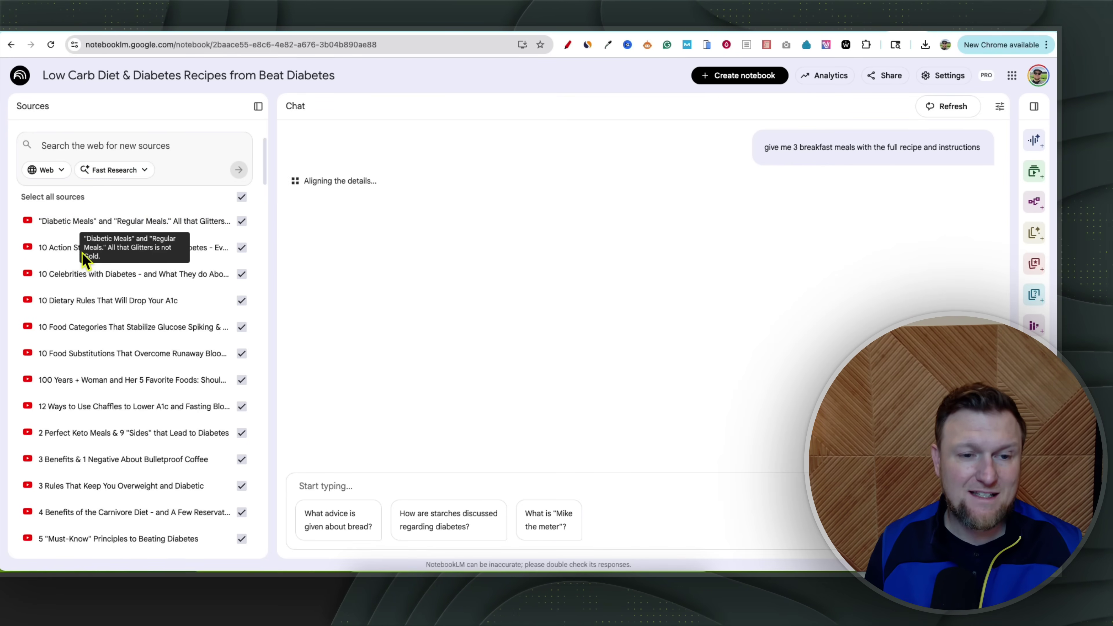
{"action": "scroll", "coordinate": [99, 350], "scroll_direction": "down", "scroll_amount": 1}
{"action": "scroll", "coordinate": [106, 353], "scroll_direction": "down", "scroll_amount": 20}
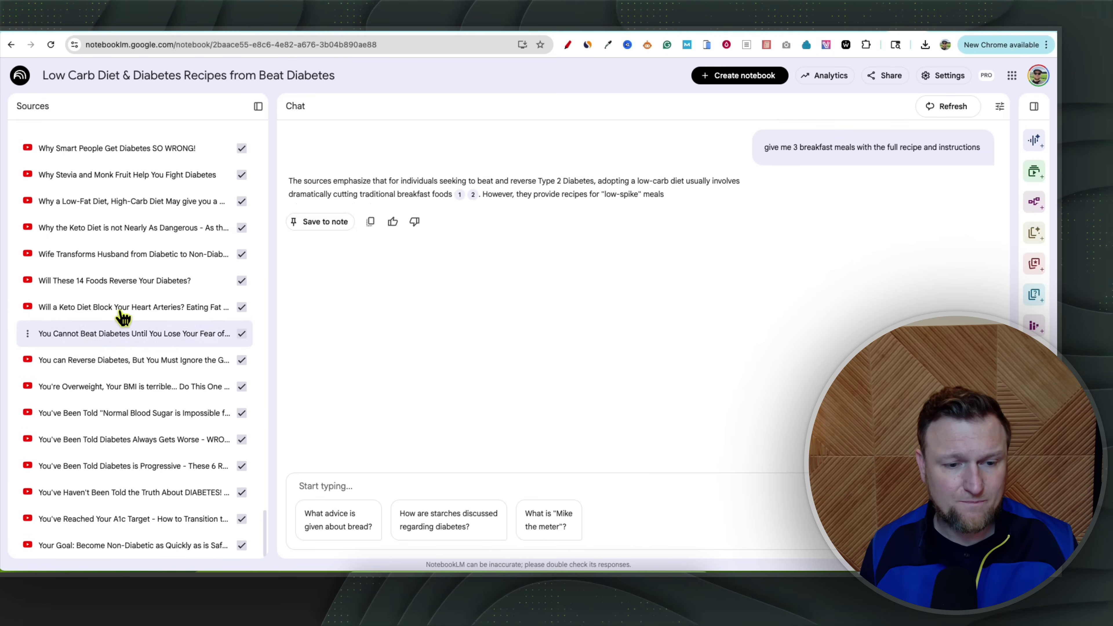
{"action": "scroll", "coordinate": [136, 486], "scroll_direction": "up", "scroll_amount": 15}
{"action": "scroll", "coordinate": [135, 486], "scroll_direction": "up", "scroll_amount": 10}
{"action": "scroll", "coordinate": [152, 438], "scroll_direction": "up", "scroll_amount": 5}
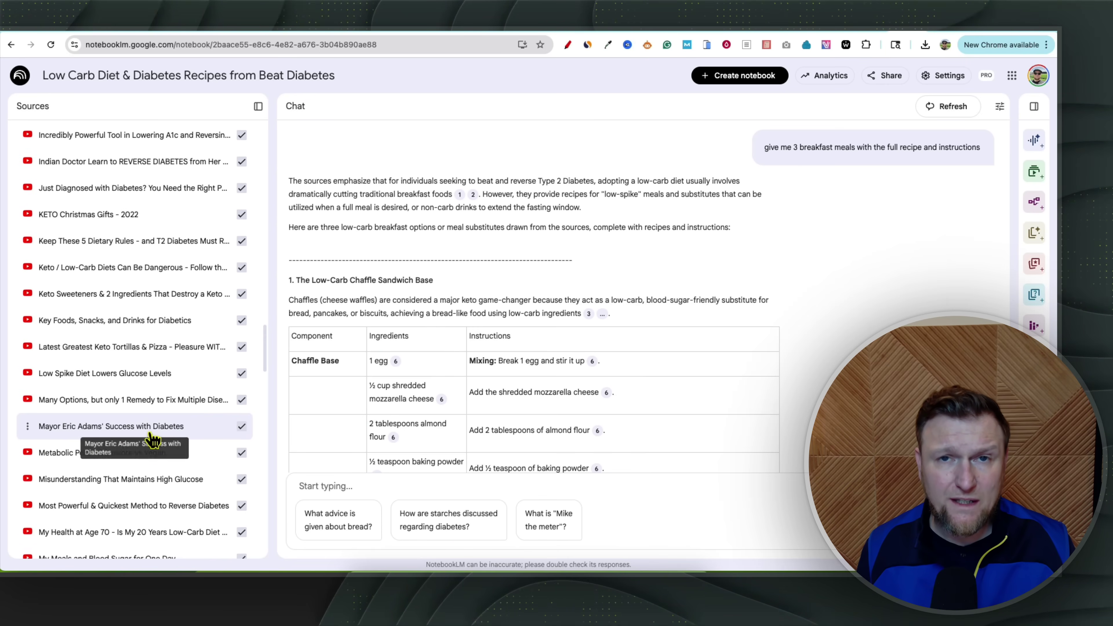
{"action": "scroll", "coordinate": [157, 394], "scroll_direction": "up", "scroll_amount": 2}
{"action": "scroll", "coordinate": [161, 349], "scroll_direction": "up", "scroll_amount": 1}
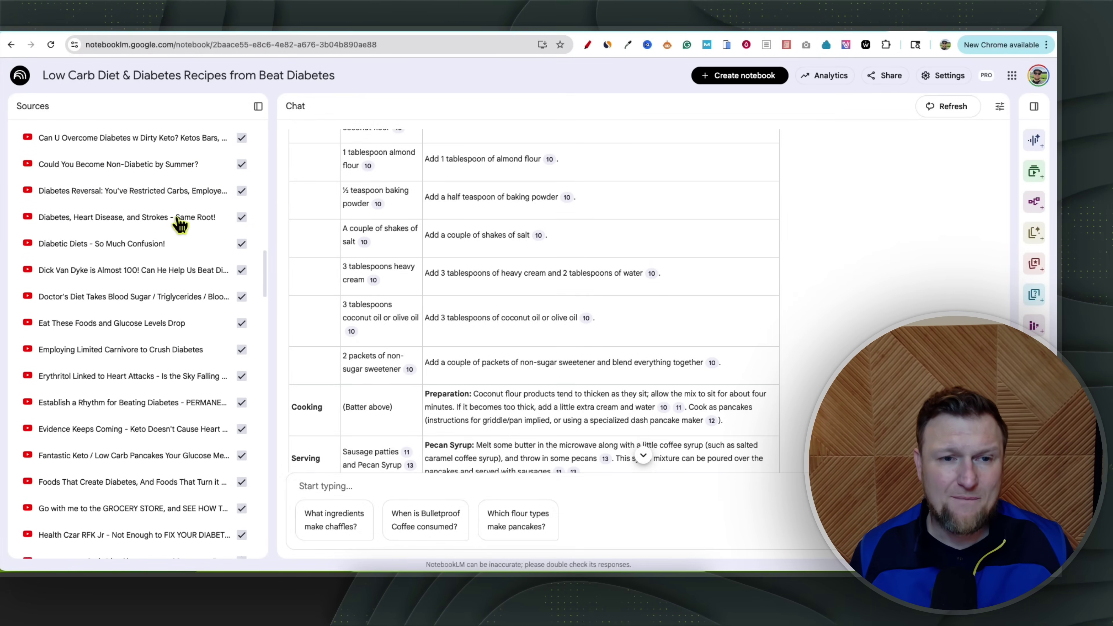
{"action": "scroll", "coordinate": [179, 224], "scroll_direction": "up", "scroll_amount": 15}
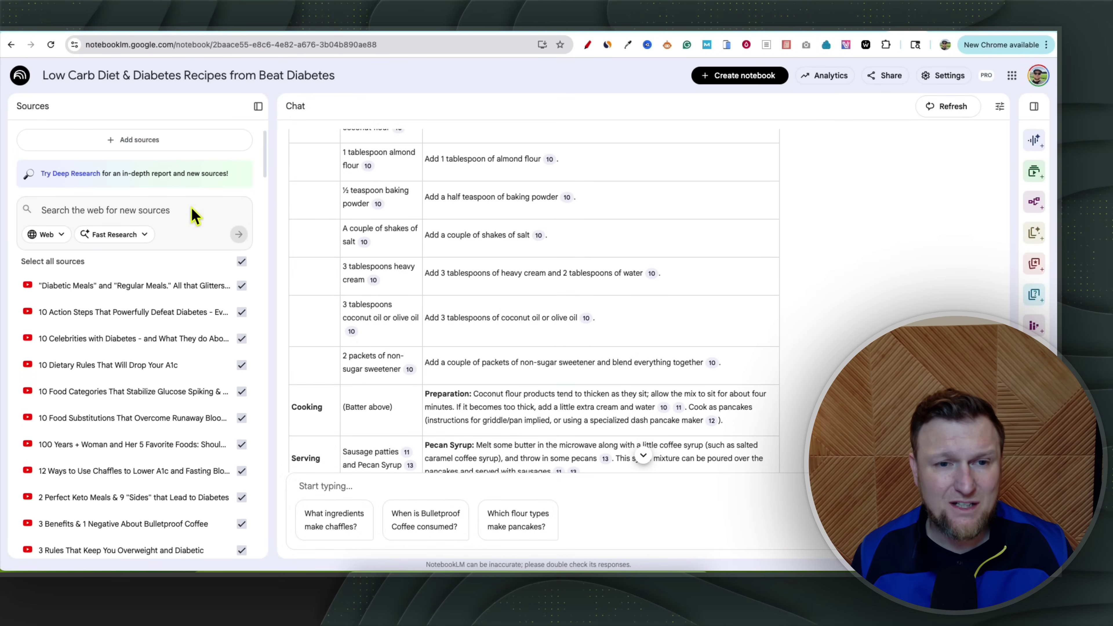
{"action": "scroll", "coordinate": [180, 245], "scroll_direction": "down", "scroll_amount": 20}
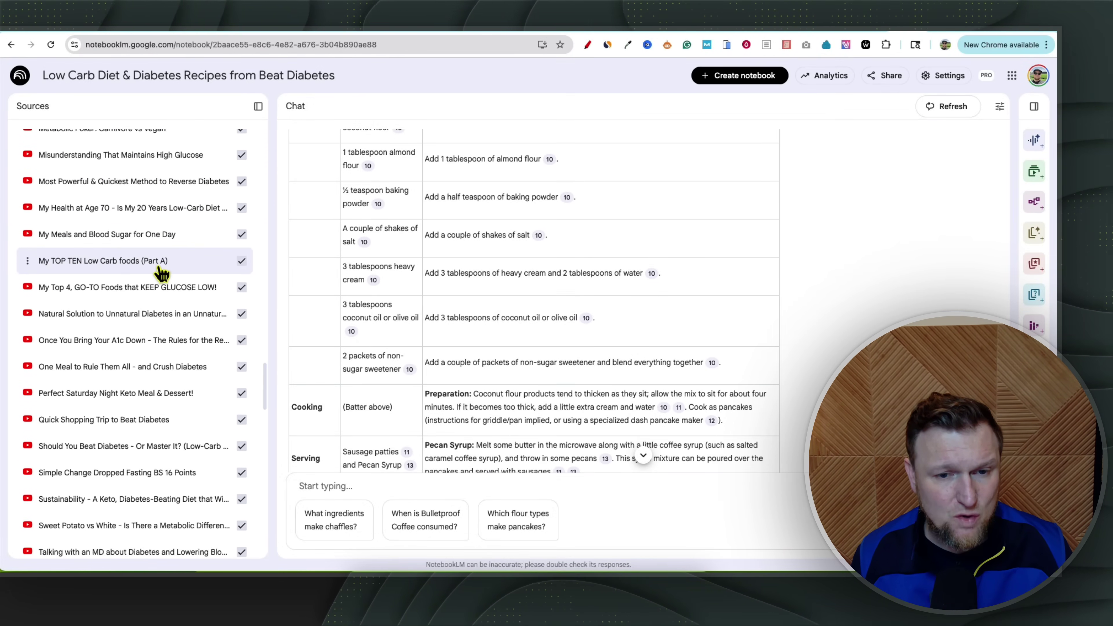
{"action": "scroll", "coordinate": [161, 272], "scroll_direction": "down", "scroll_amount": 10}
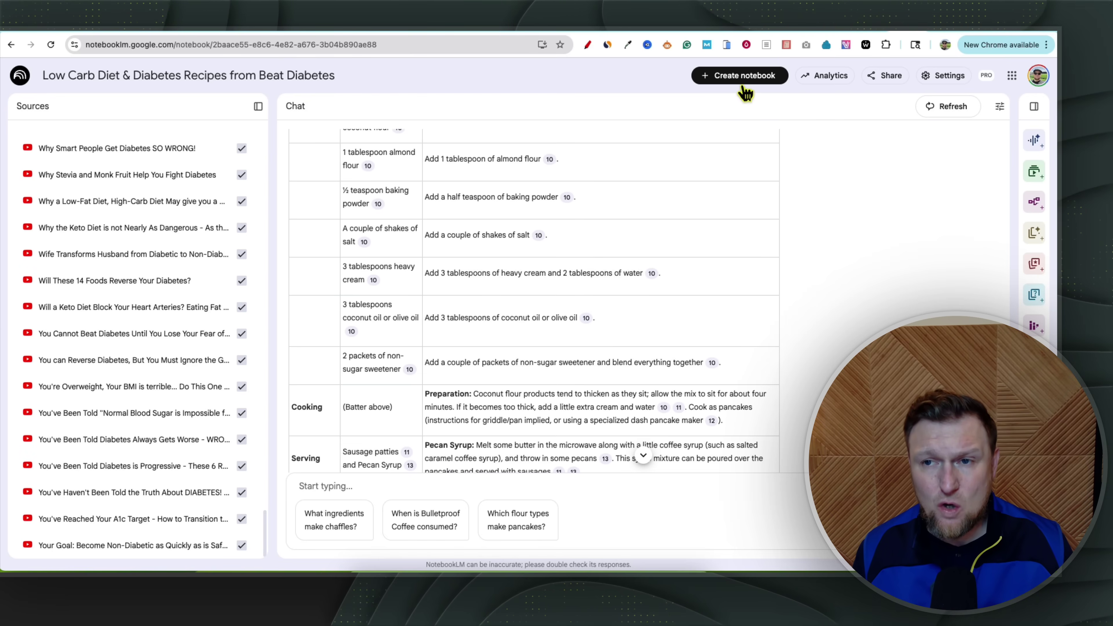
- In the Google results, highlight the 50-source free limit and the 300-source Pro limit
{"action": "left_click", "coordinate": [942, 33]}
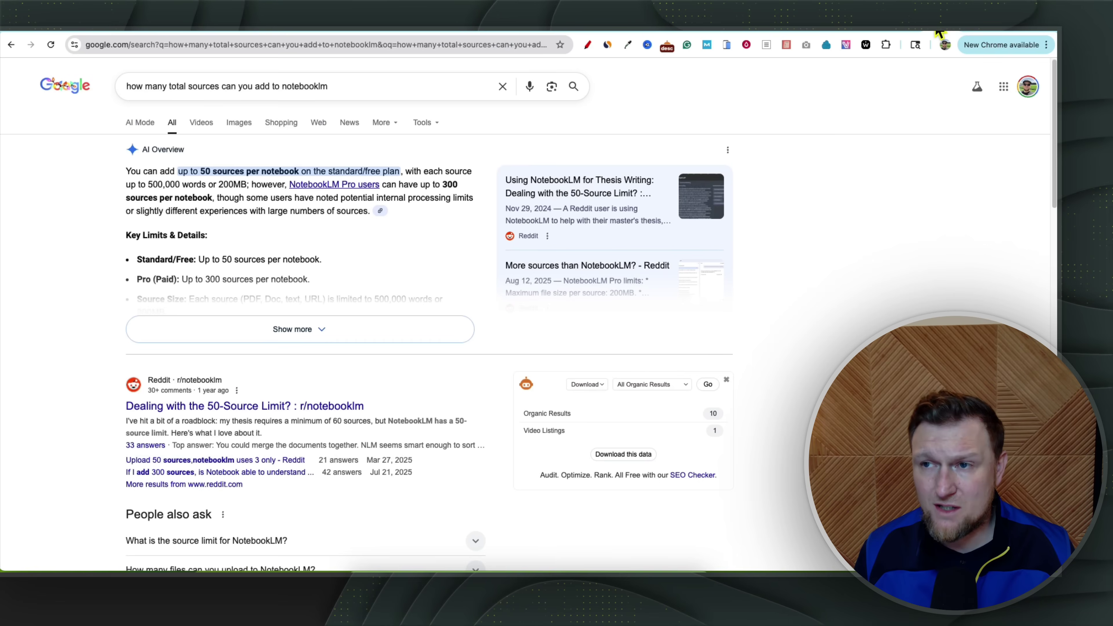
{"action": "left_click_drag", "start_coordinate": [124, 176], "coordinate": [400, 212]}
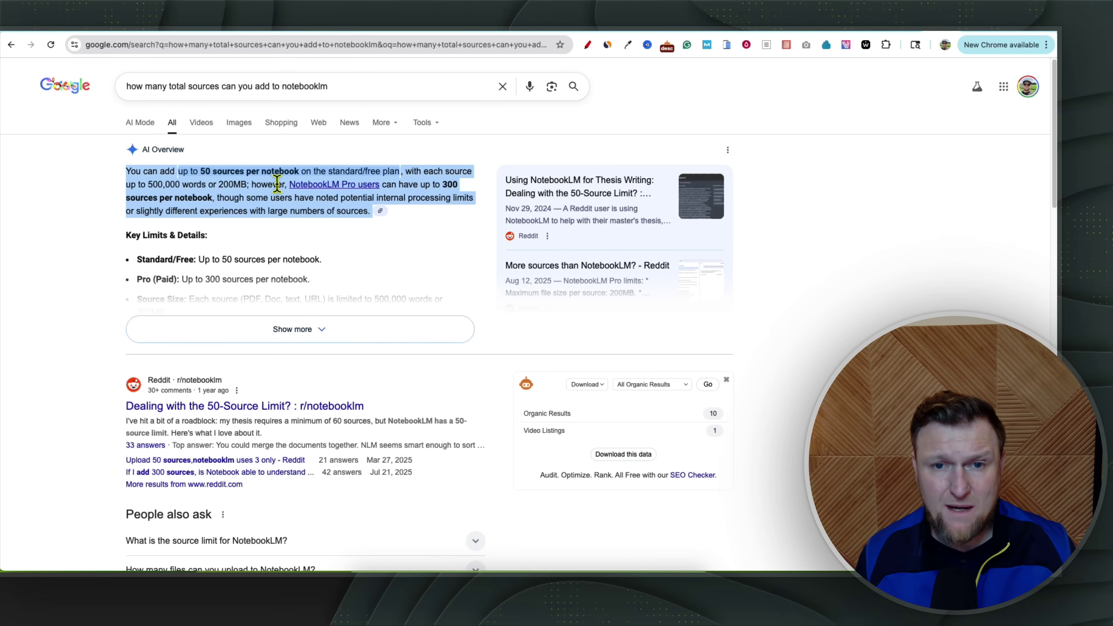
{"action": "left_click", "coordinate": [379, 196]}
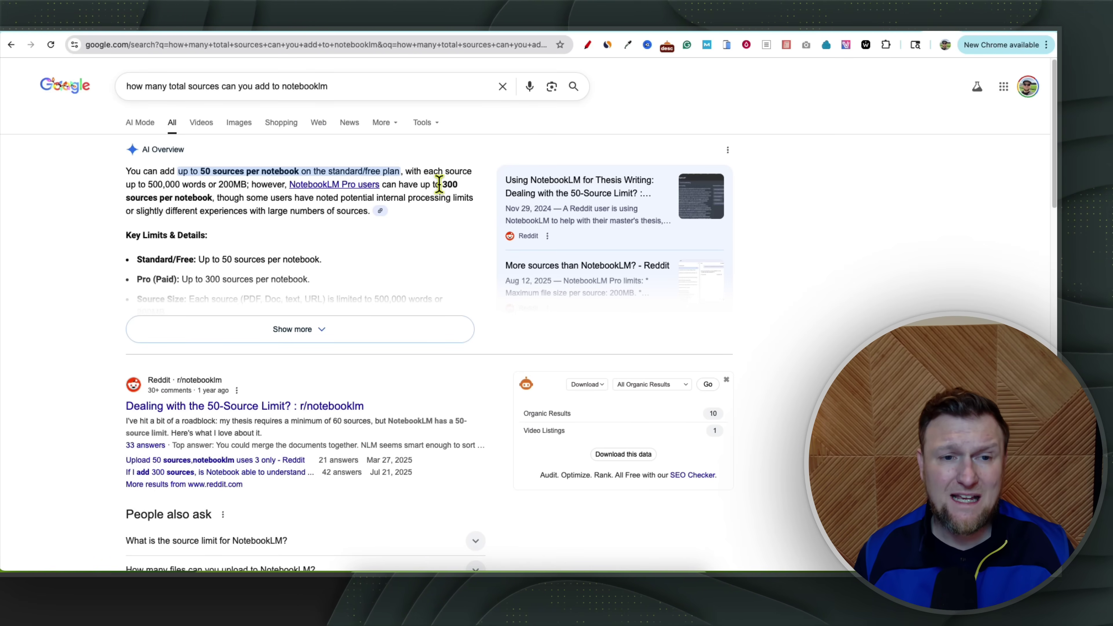
{"action": "left_click_drag", "start_coordinate": [439, 184], "coordinate": [316, 198]}
{"action": "left_click_drag", "start_coordinate": [390, 199], "coordinate": [319, 214]}
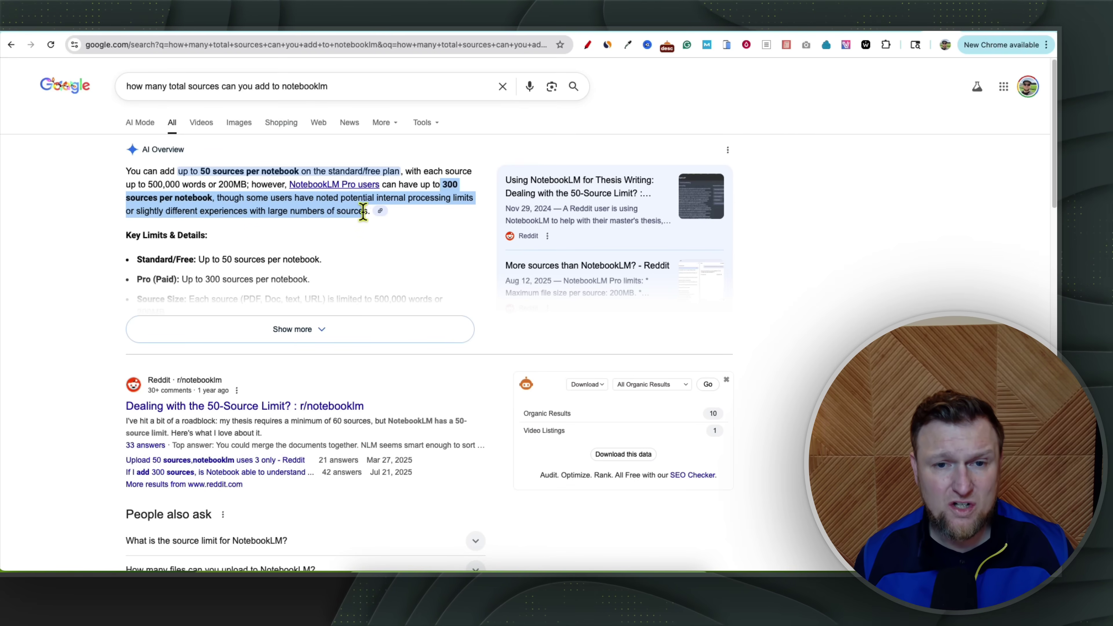
- Expand the AI Overview and highlight the Standard/Free and Pro limit bullets
{"action": "scroll", "coordinate": [245, 285], "scroll_direction": "down", "scroll_amount": 1}
{"action": "left_click", "coordinate": [318, 312]}
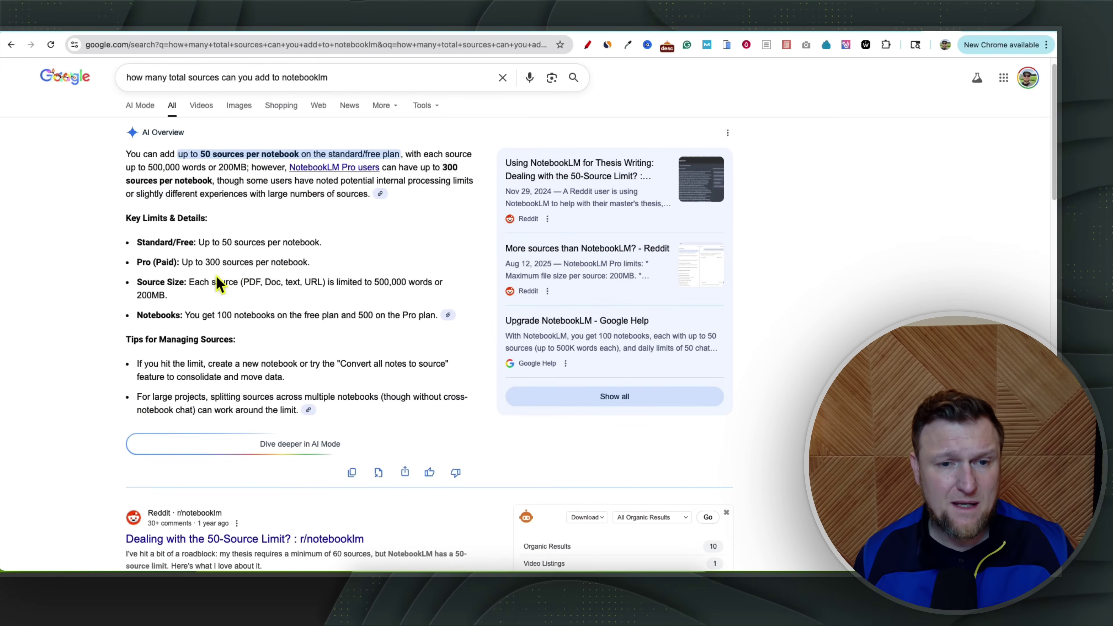
{"action": "left_click_drag", "start_coordinate": [327, 268], "coordinate": [137, 242]}
{"action": "scroll", "coordinate": [915, 57], "scroll_direction": "up", "scroll_amount": 1}
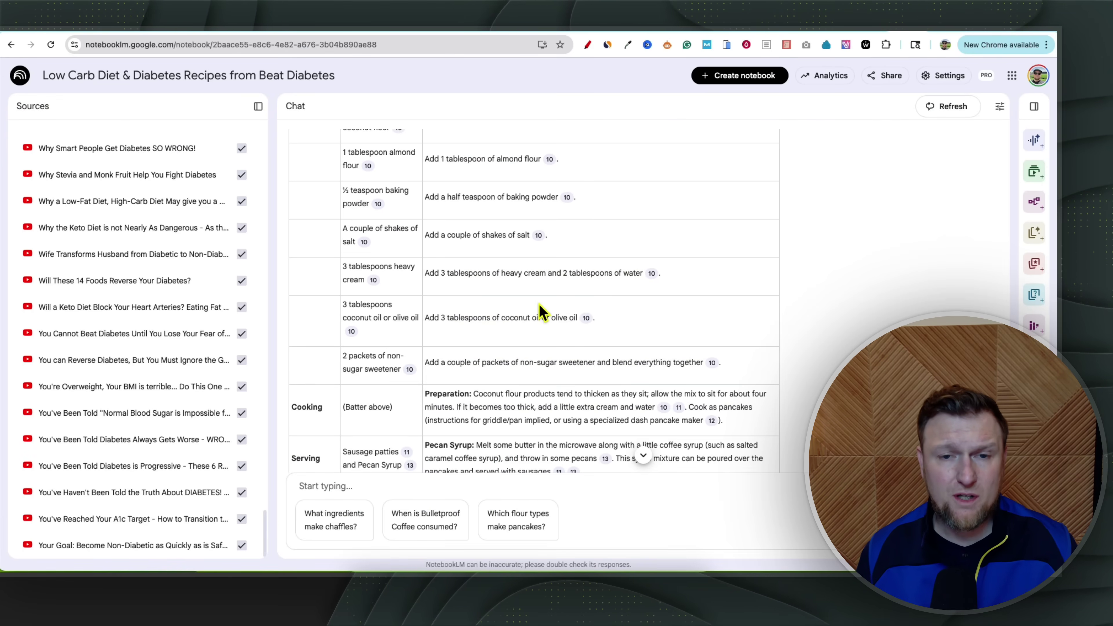
- Collapse the Sources panel and highlight the chaffle and coconut flour pancake recipe tables
{"action": "scroll", "coordinate": [544, 298], "scroll_direction": "down", "scroll_amount": 5}
{"action": "left_click", "coordinate": [258, 106]}
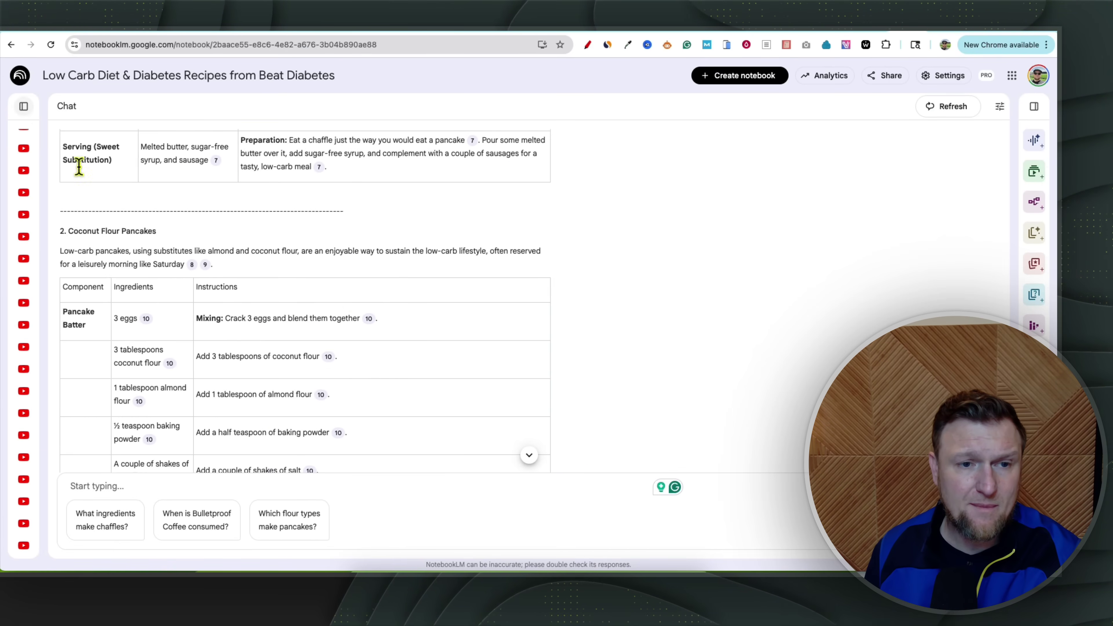
{"action": "scroll", "coordinate": [263, 314], "scroll_direction": "down", "scroll_amount": 2}
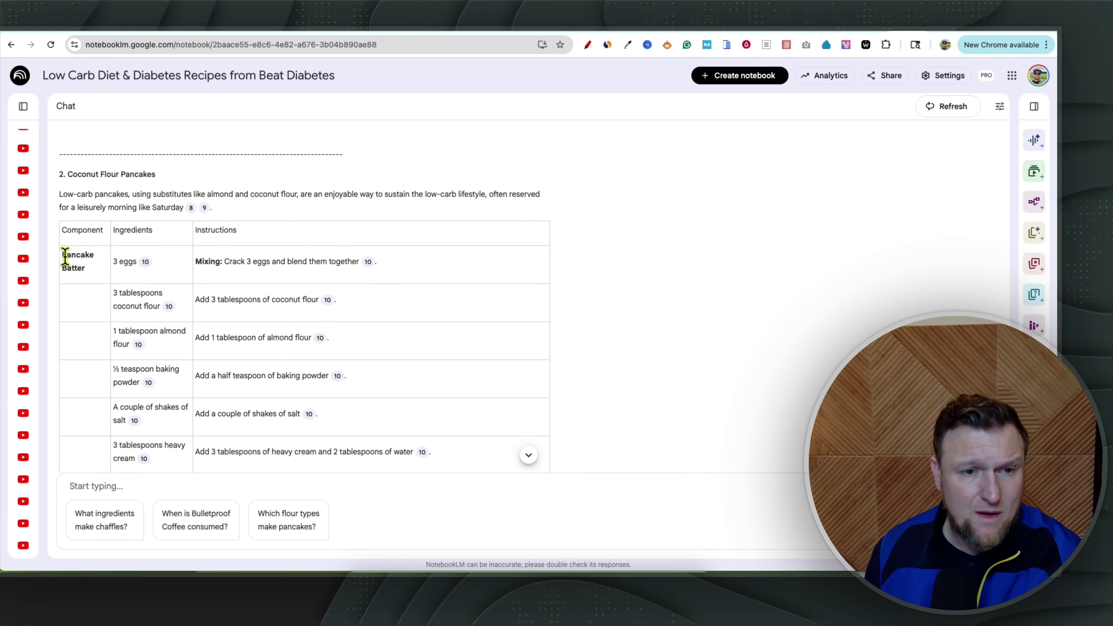
{"action": "left_click_drag", "start_coordinate": [67, 255], "coordinate": [90, 289]}
{"action": "scroll", "coordinate": [182, 299], "scroll_direction": "down", "scroll_amount": 1}
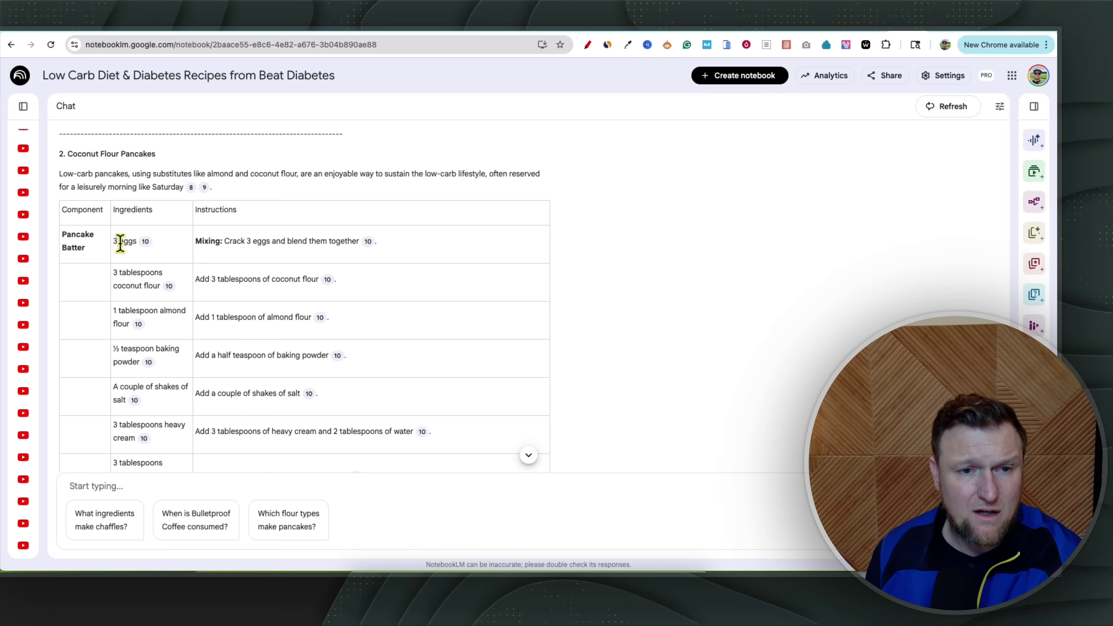
{"action": "left_click_drag", "start_coordinate": [117, 241], "coordinate": [147, 253]}
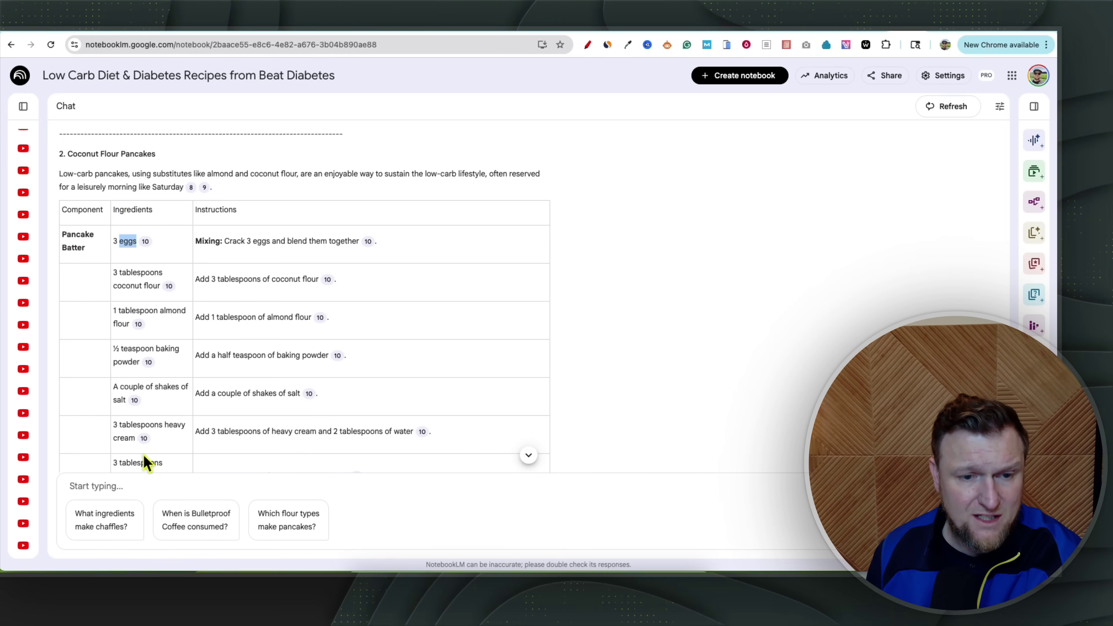
{"action": "left_click_drag", "start_coordinate": [206, 224], "coordinate": [415, 425]}
{"action": "scroll", "coordinate": [504, 392], "scroll_direction": "down", "scroll_amount": 5}
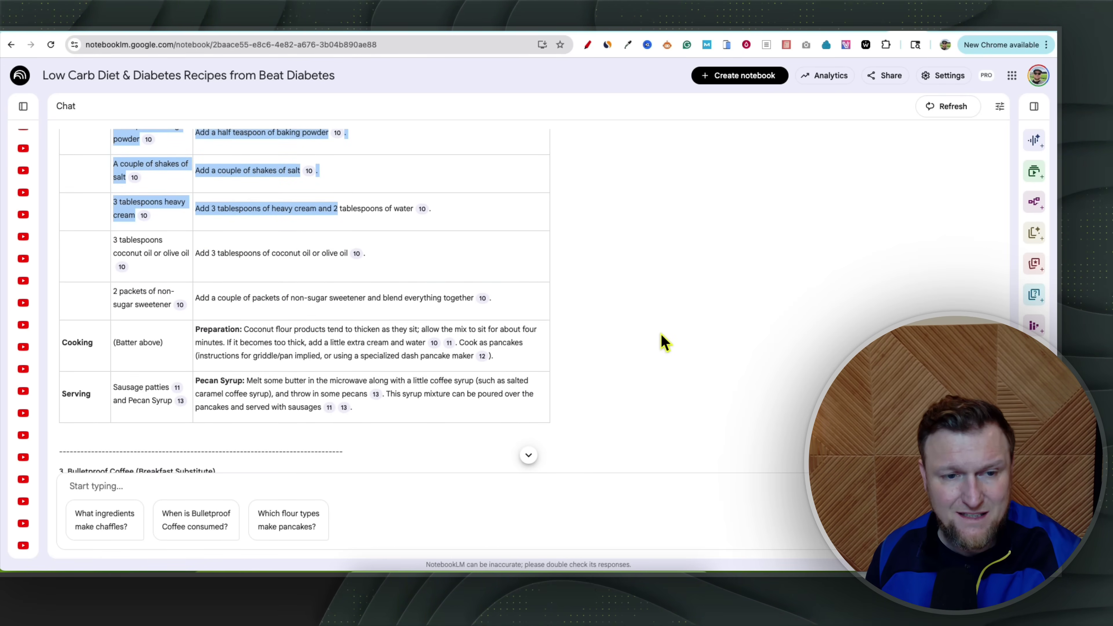
{"action": "scroll", "coordinate": [359, 337], "scroll_direction": "down", "scroll_amount": 8}
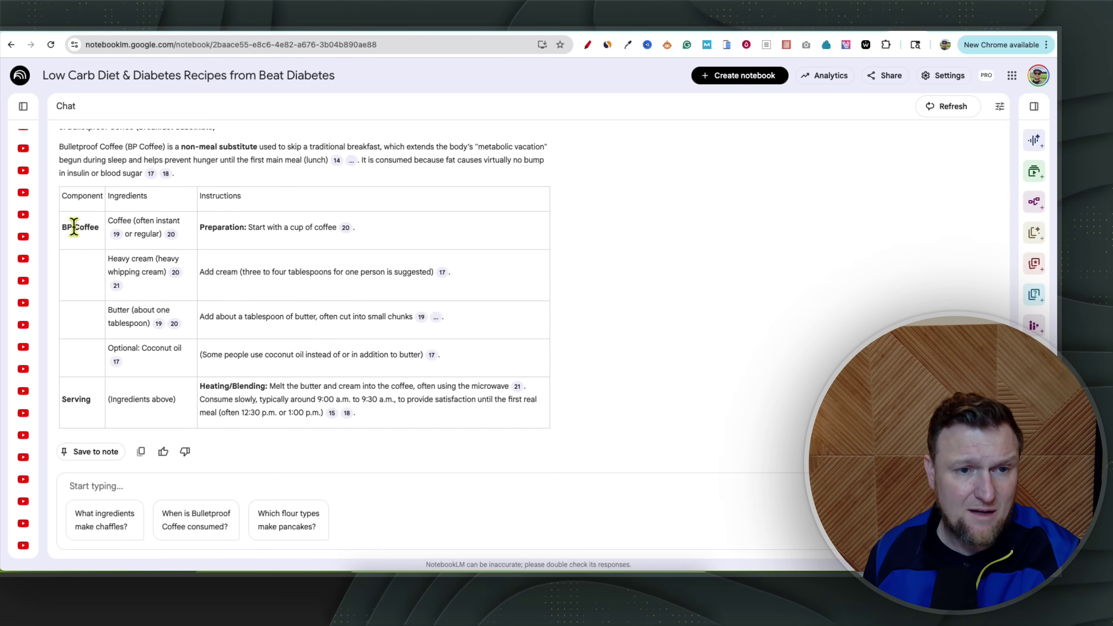
- Highlight the Bulletproof Coffee recipe table, then reopen the Sources panel
{"action": "left_click_drag", "start_coordinate": [66, 227], "coordinate": [214, 385]}
{"action": "scroll", "coordinate": [245, 400], "scroll_direction": "up", "scroll_amount": 15}
{"action": "scroll", "coordinate": [154, 281], "scroll_direction": "up", "scroll_amount": 2}
{"action": "scroll", "coordinate": [182, 323], "scroll_direction": "down", "scroll_amount": 5}
{"action": "scroll", "coordinate": [181, 323], "scroll_direction": "up", "scroll_amount": 12}
{"action": "scroll", "coordinate": [184, 324], "scroll_direction": "up", "scroll_amount": 4}
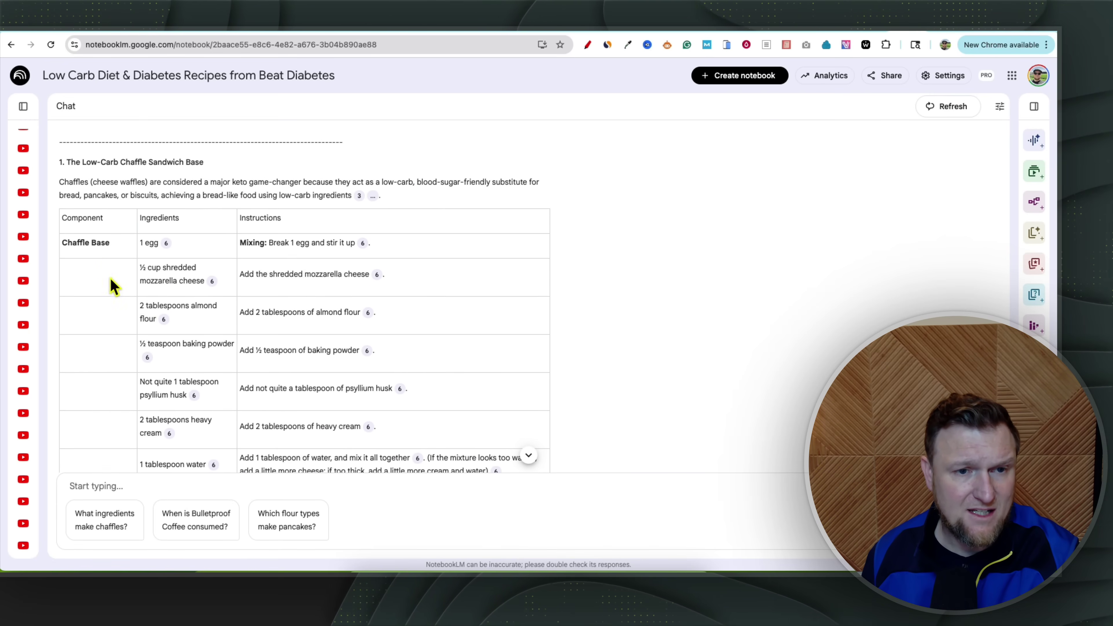
{"action": "left_click_drag", "start_coordinate": [100, 272], "coordinate": [411, 447]}
{"action": "scroll", "coordinate": [459, 443], "scroll_direction": "up", "scroll_amount": 20}
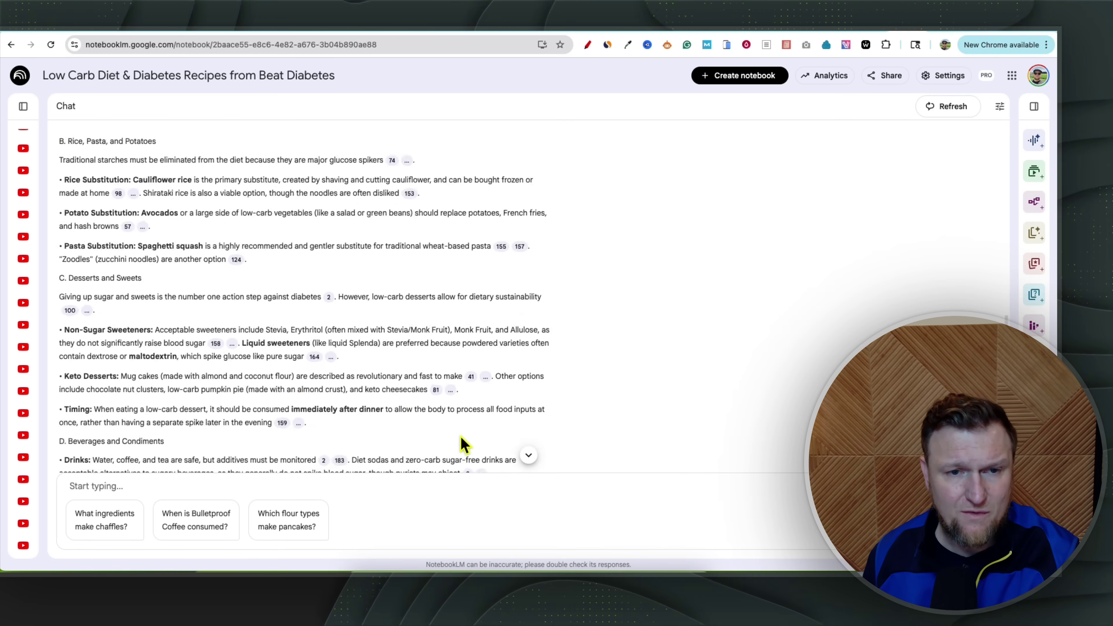
{"action": "scroll", "coordinate": [468, 439], "scroll_direction": "down", "scroll_amount": 15}
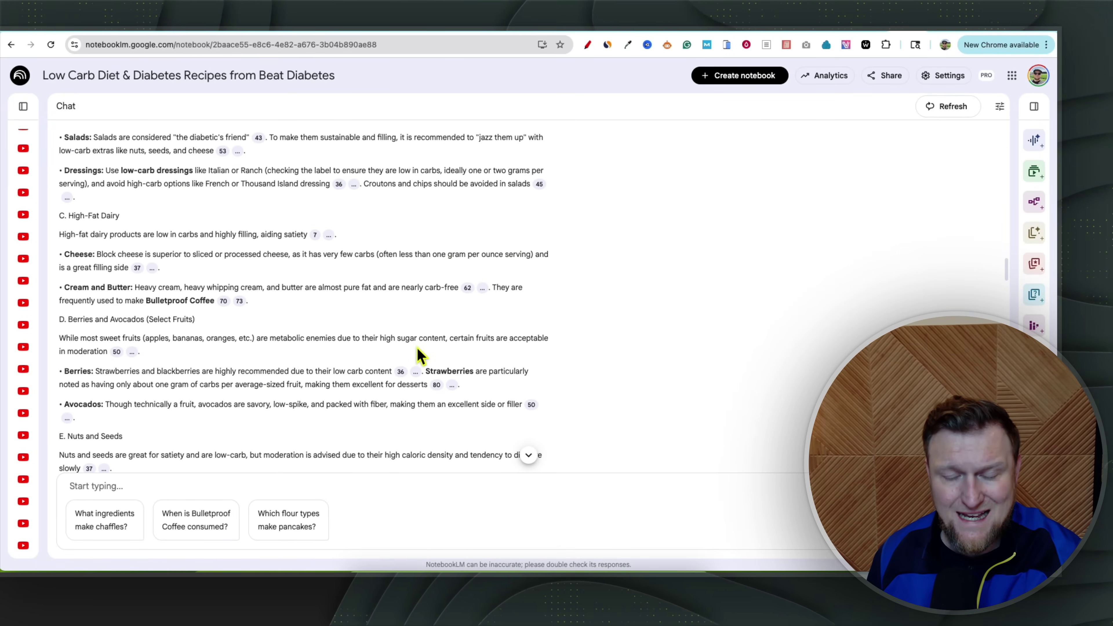
{"action": "scroll", "coordinate": [417, 351], "scroll_direction": "up", "scroll_amount": 1}
{"action": "left_click", "coordinate": [23, 106]}
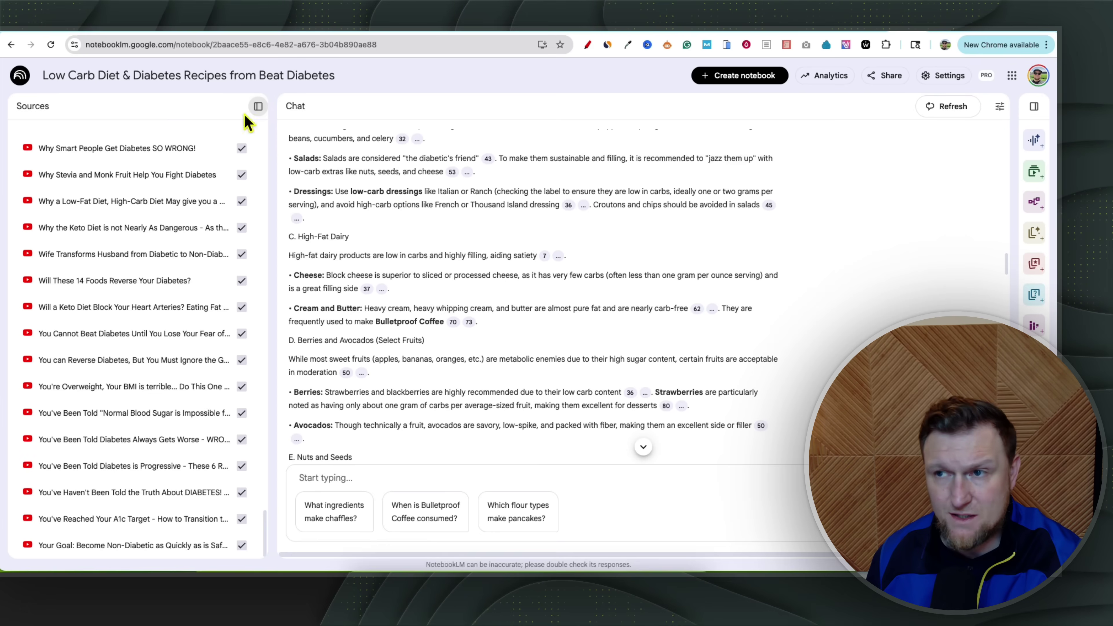
- On the Beat Diabetes channel page, view the detailed statistics, noting 116,743 views gained
{"action": "left_click", "coordinate": [221, 34]}
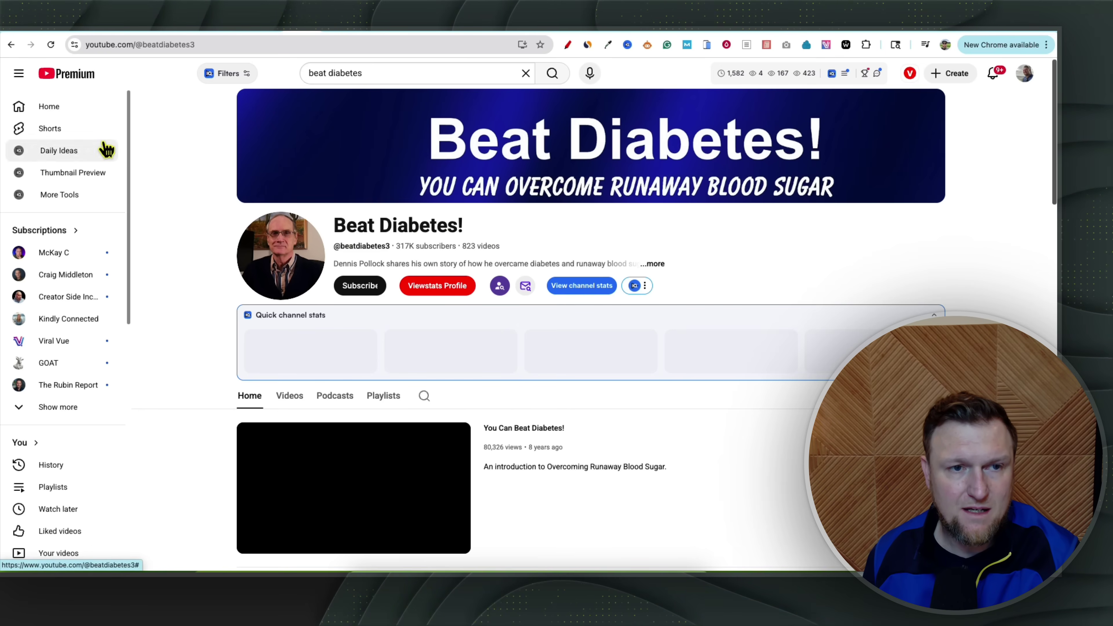
{"action": "left_click", "coordinate": [595, 286]}
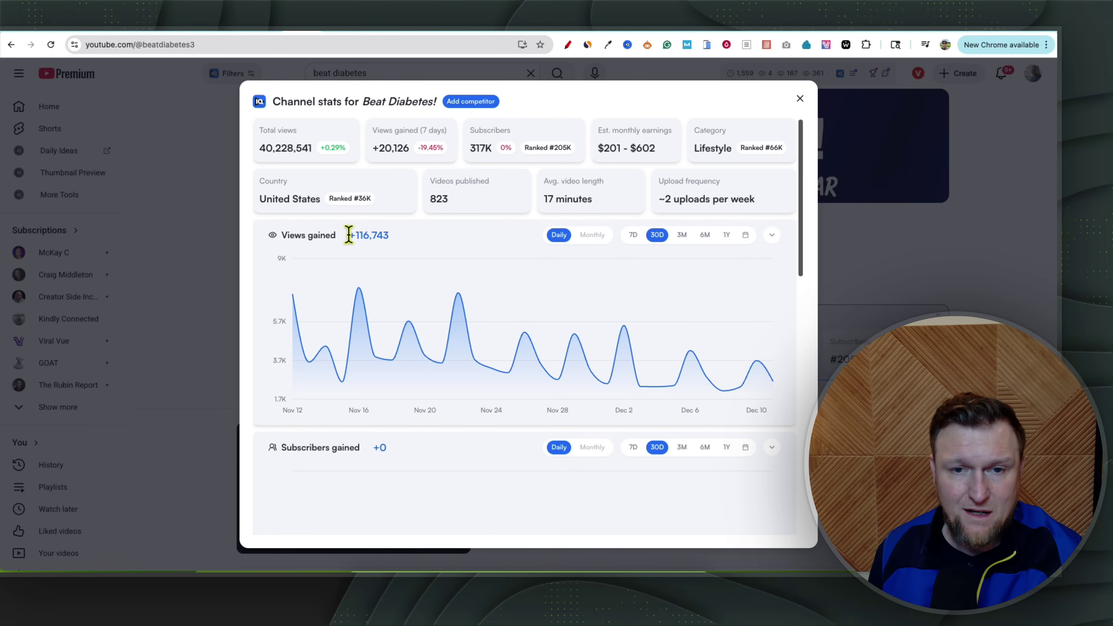
{"action": "left_click_drag", "start_coordinate": [352, 234], "coordinate": [413, 238]}
{"action": "scroll", "coordinate": [482, 327], "scroll_direction": "down", "scroll_amount": 1}
{"action": "scroll", "coordinate": [480, 326], "scroll_direction": "down", "scroll_amount": 5}
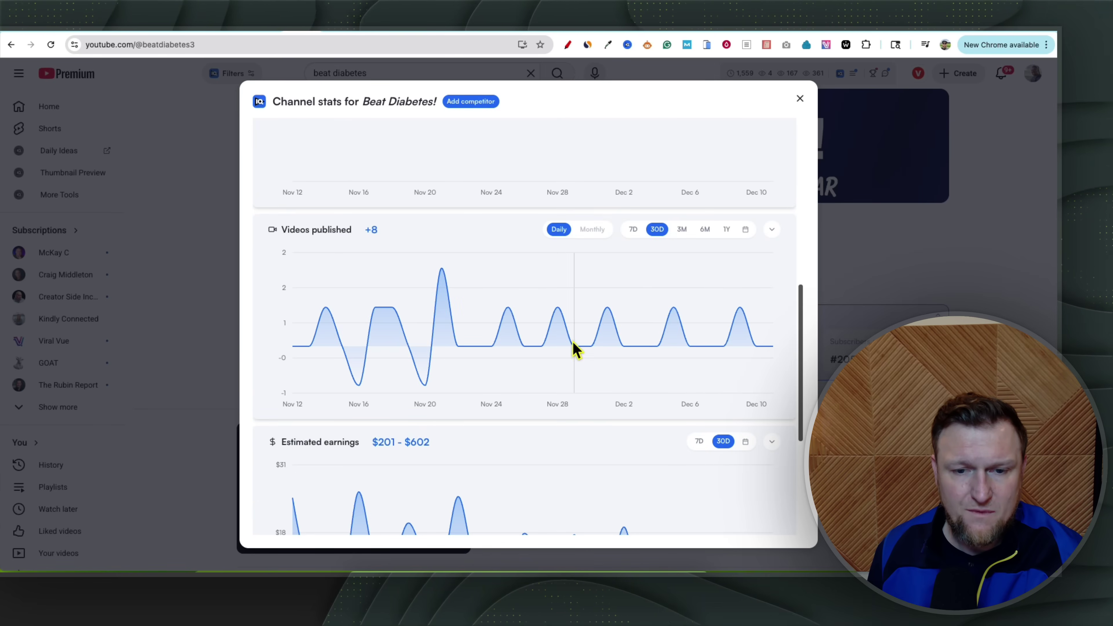
{"action": "scroll", "coordinate": [575, 350], "scroll_direction": "down", "scroll_amount": 2}
{"action": "scroll", "coordinate": [620, 360], "scroll_direction": "up", "scroll_amount": 8}
{"action": "left_click", "coordinate": [799, 99]}
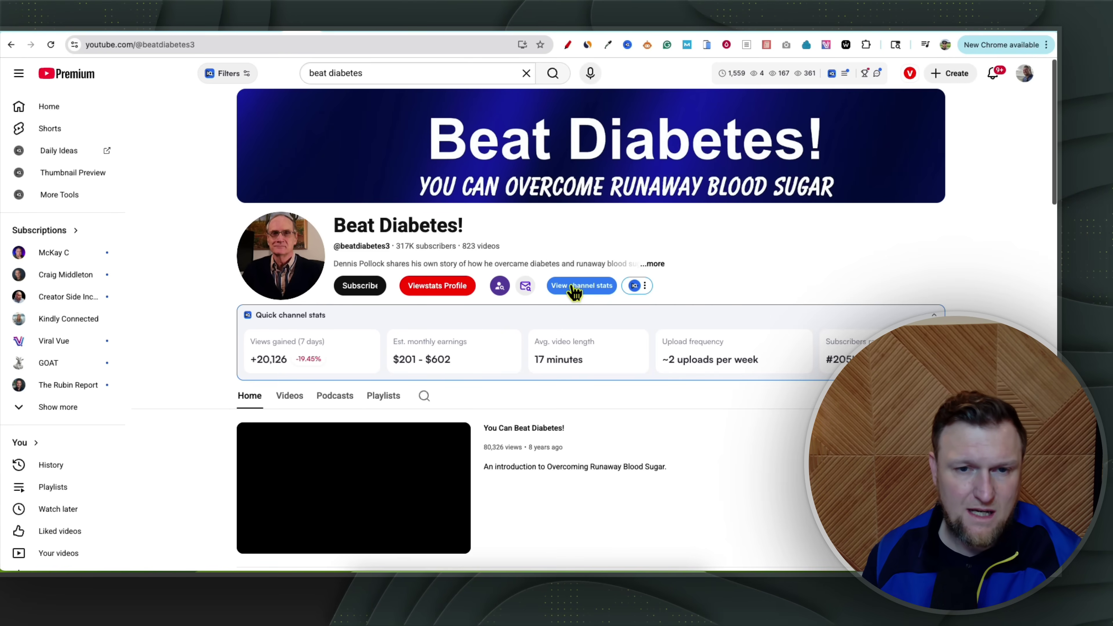
- Highlight the channel name Beat Diabetes! and look over the channel header
{"action": "left_click_drag", "start_coordinate": [333, 223], "coordinate": [484, 227]}
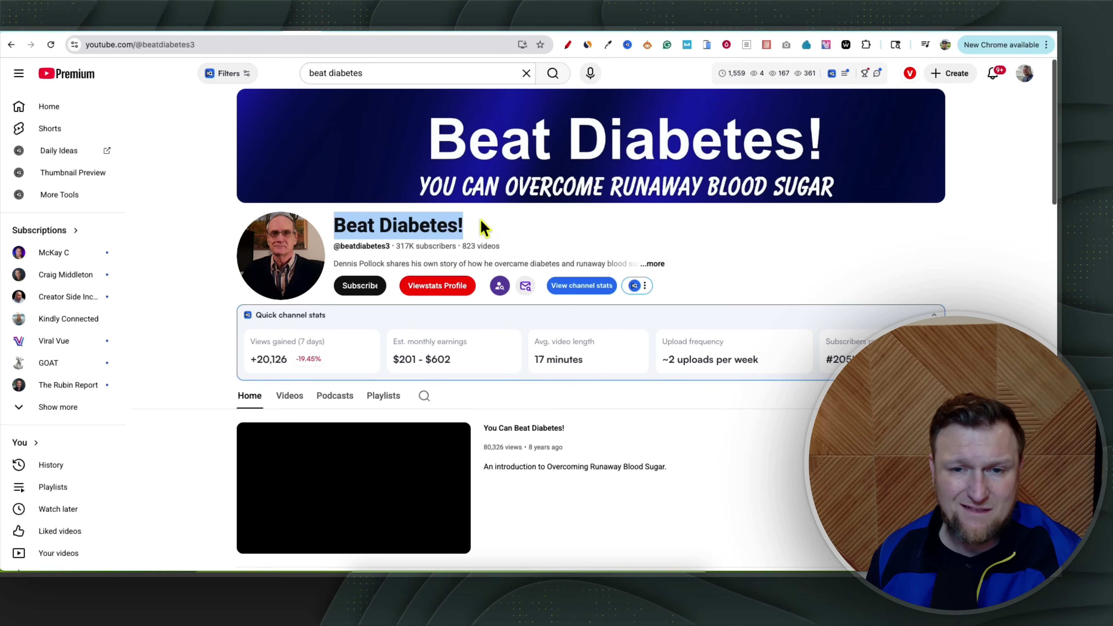
{"action": "left_click", "coordinate": [554, 227]}
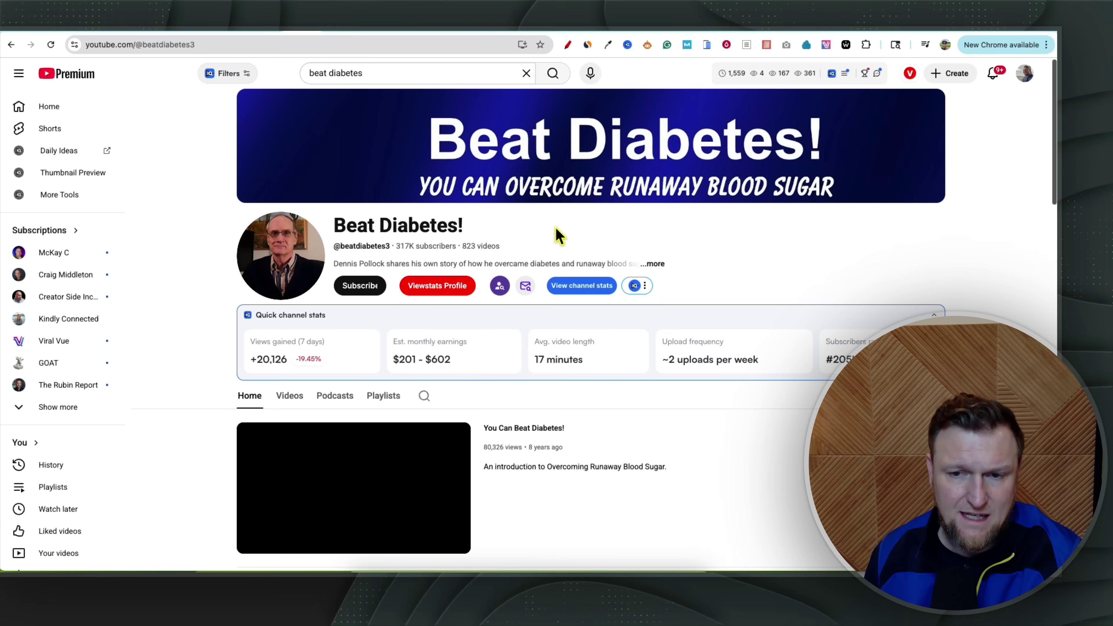
{"action": "scroll", "coordinate": [570, 246], "scroll_direction": "down", "scroll_amount": 1}
{"action": "scroll", "coordinate": [583, 252], "scroll_direction": "up", "scroll_amount": 1}
{"action": "left_click_drag", "start_coordinate": [365, 227], "coordinate": [466, 229]}
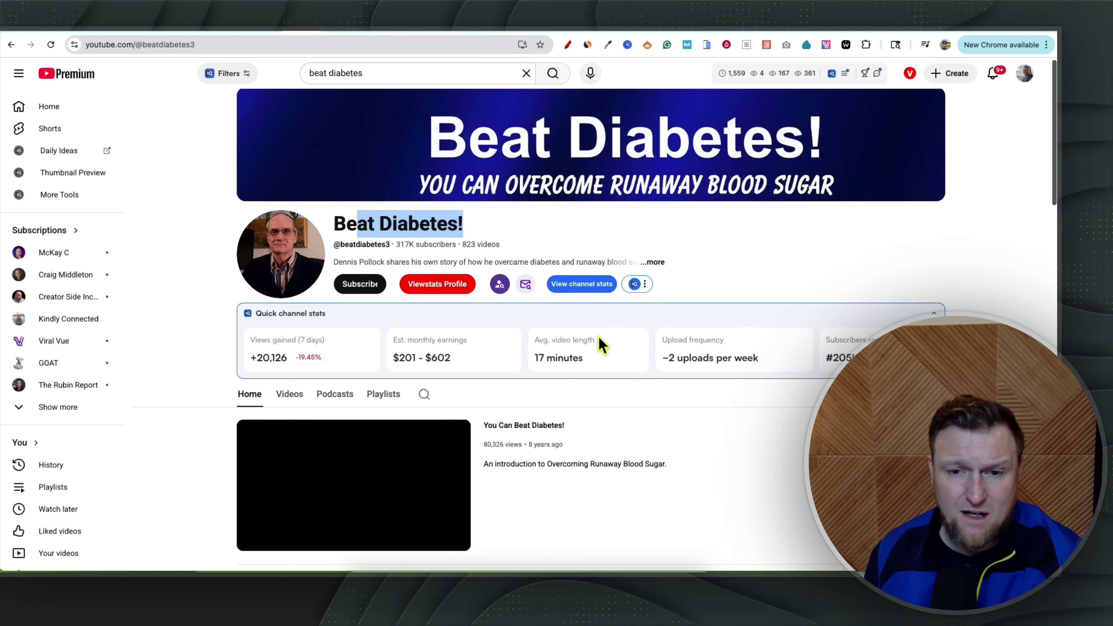
{"action": "scroll", "coordinate": [601, 343], "scroll_direction": "down", "scroll_amount": 2}
{"action": "scroll", "coordinate": [569, 329], "scroll_direction": "down", "scroll_amount": 5}
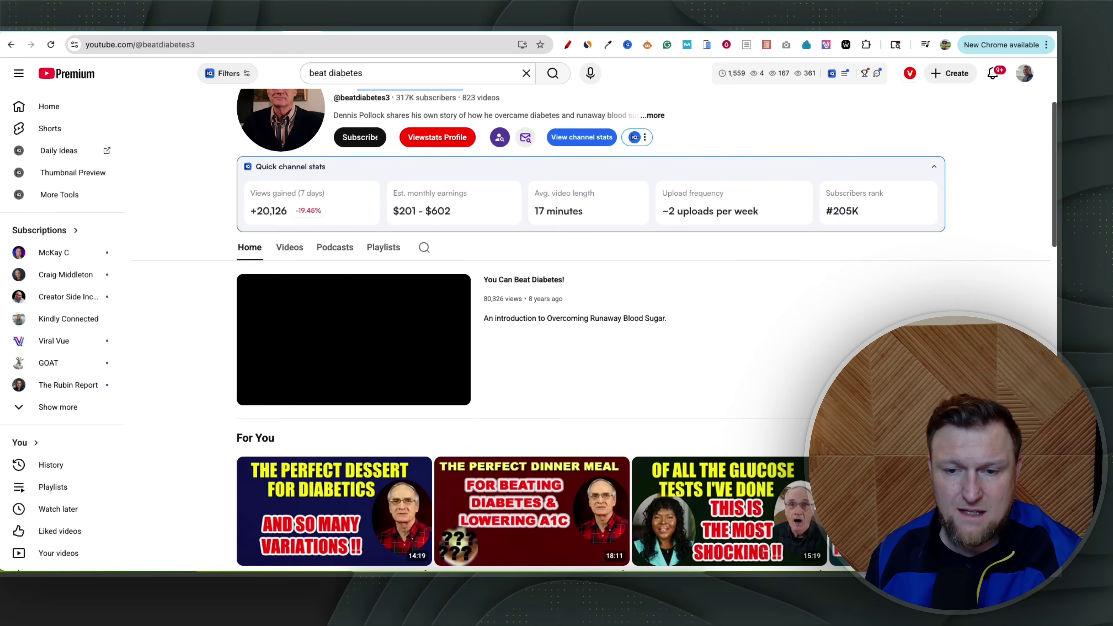
{"action": "scroll", "coordinate": [471, 265], "scroll_direction": "up", "scroll_amount": 6}
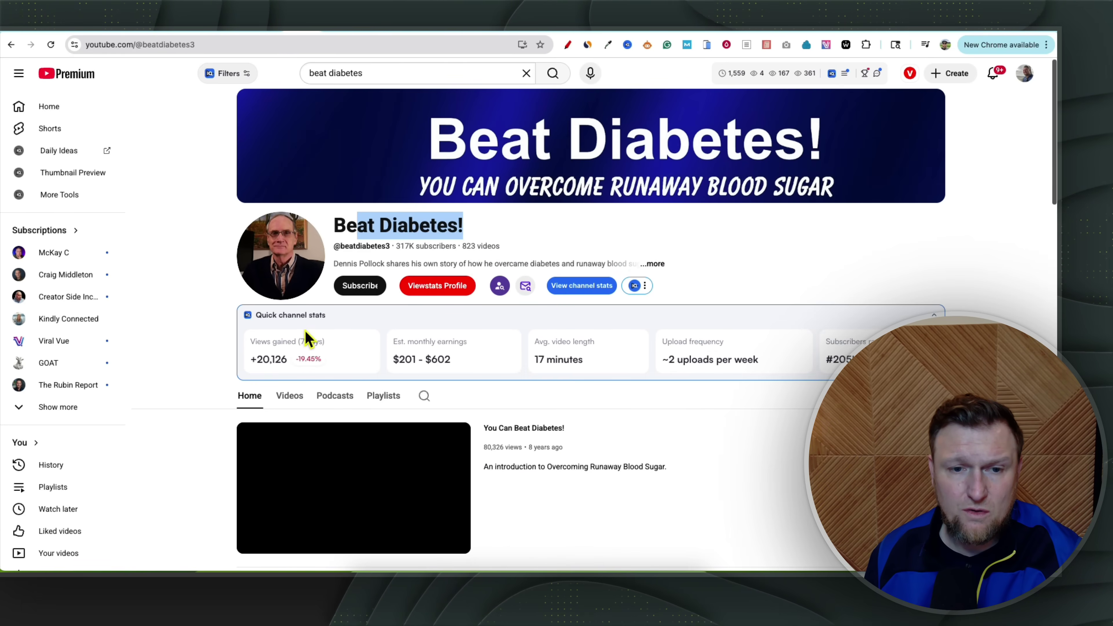
- Show the channel's playlists, scrolling to Diabetic Diet (134 videos) and Foods and Meals to Consider (110 videos)
{"action": "left_click", "coordinate": [381, 396]}
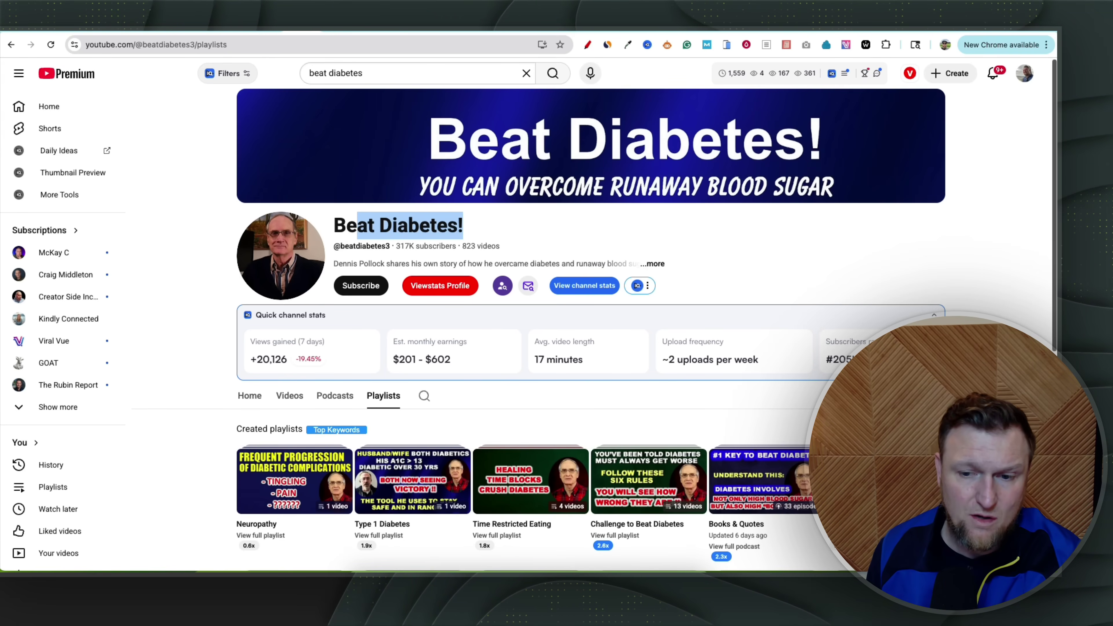
{"action": "scroll", "coordinate": [646, 317], "scroll_direction": "down", "scroll_amount": 1}
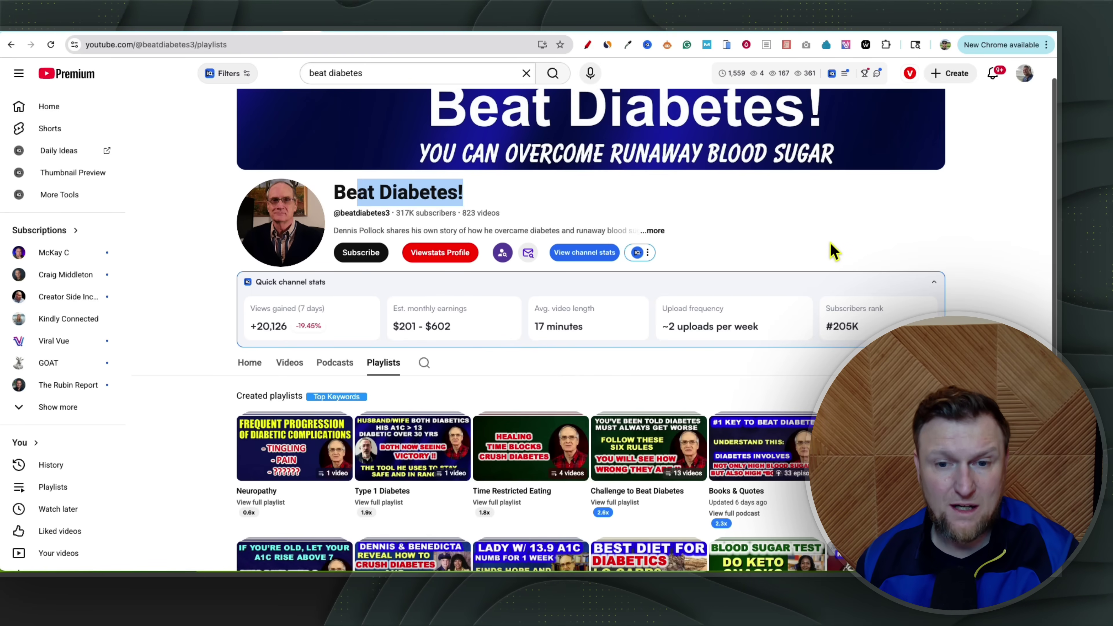
{"action": "scroll", "coordinate": [802, 291], "scroll_direction": "down", "scroll_amount": 1}
{"action": "scroll", "coordinate": [963, 162], "scroll_direction": "down", "scroll_amount": 5}
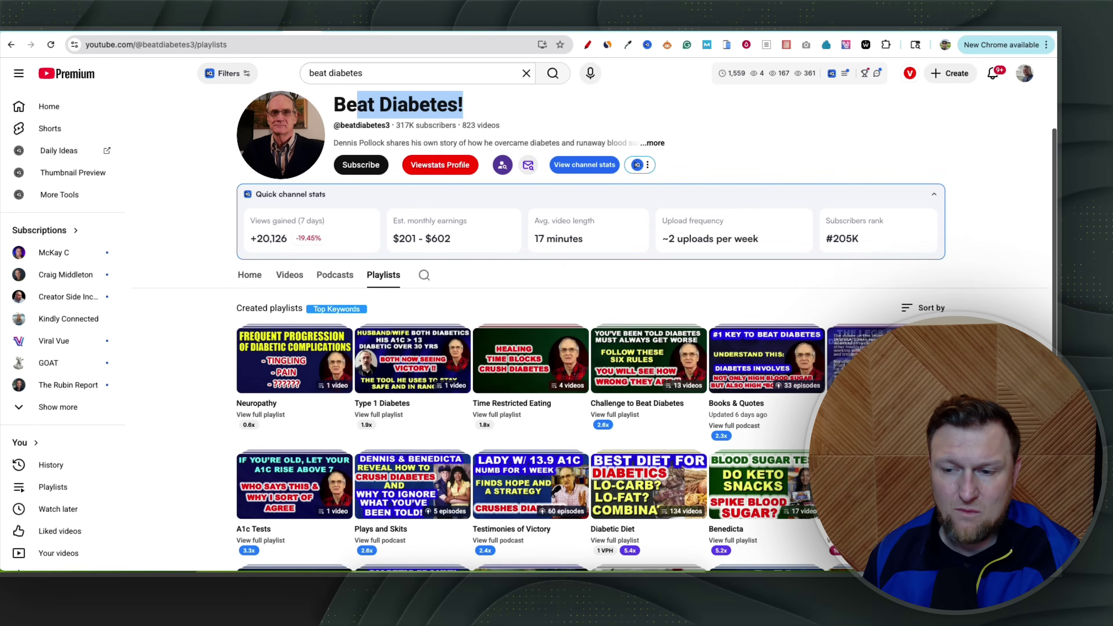
{"action": "scroll", "coordinate": [729, 340], "scroll_direction": "down", "scroll_amount": 1}
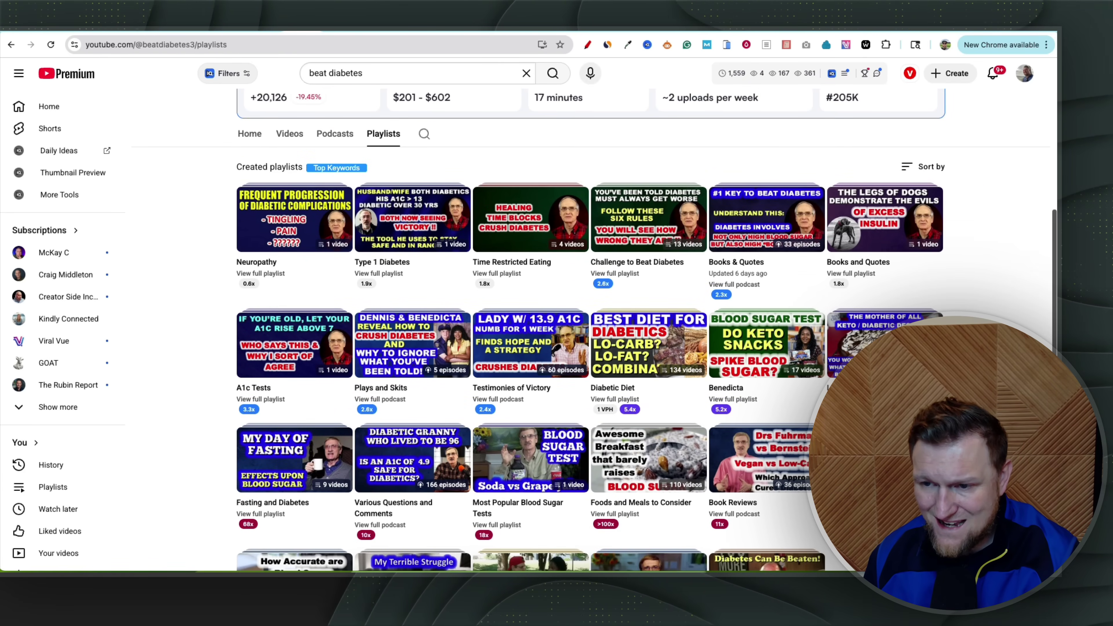
{"action": "scroll", "coordinate": [877, 309], "scroll_direction": "down", "scroll_amount": 1}
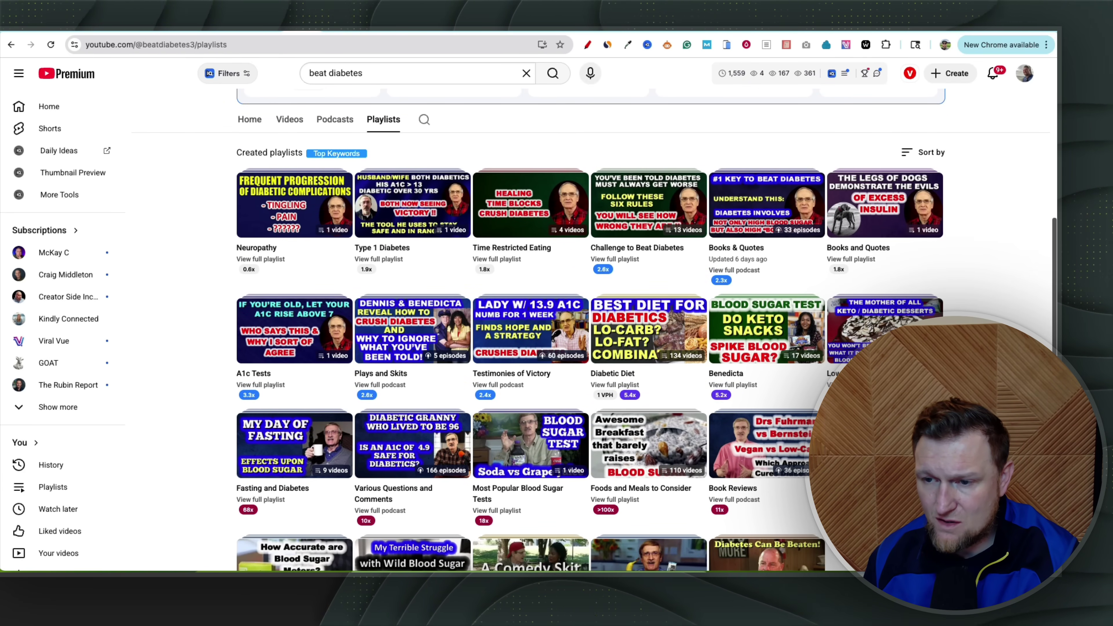
{"action": "scroll", "coordinate": [646, 331], "scroll_direction": "down", "scroll_amount": 3}
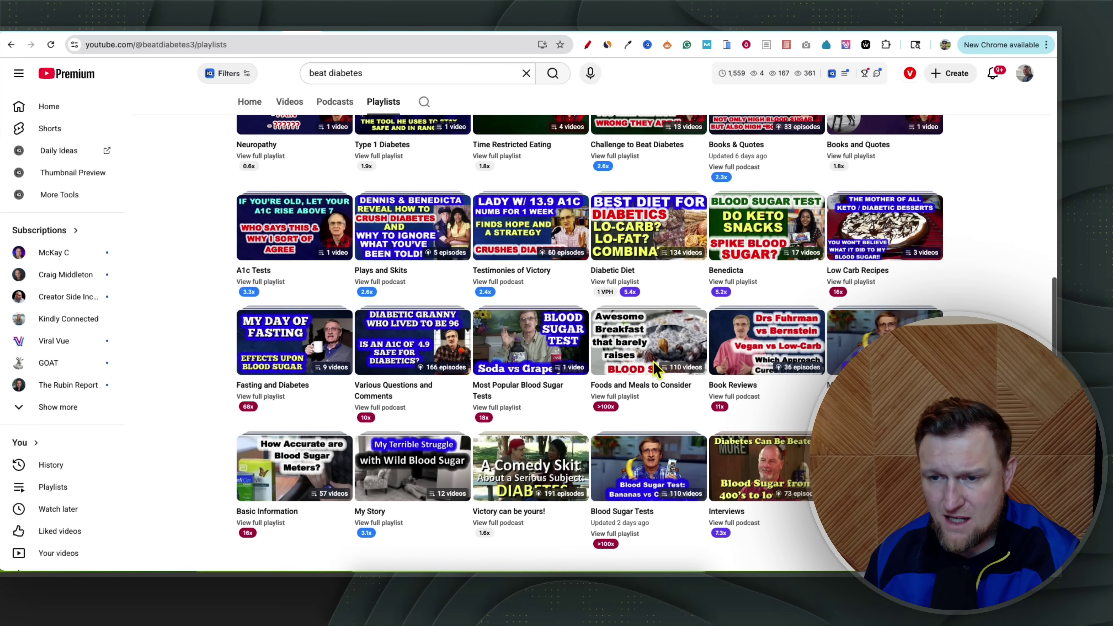
- Copy the link address of the Foods and Meals to Consider playlist
{"action": "right_click", "coordinate": [658, 391]}
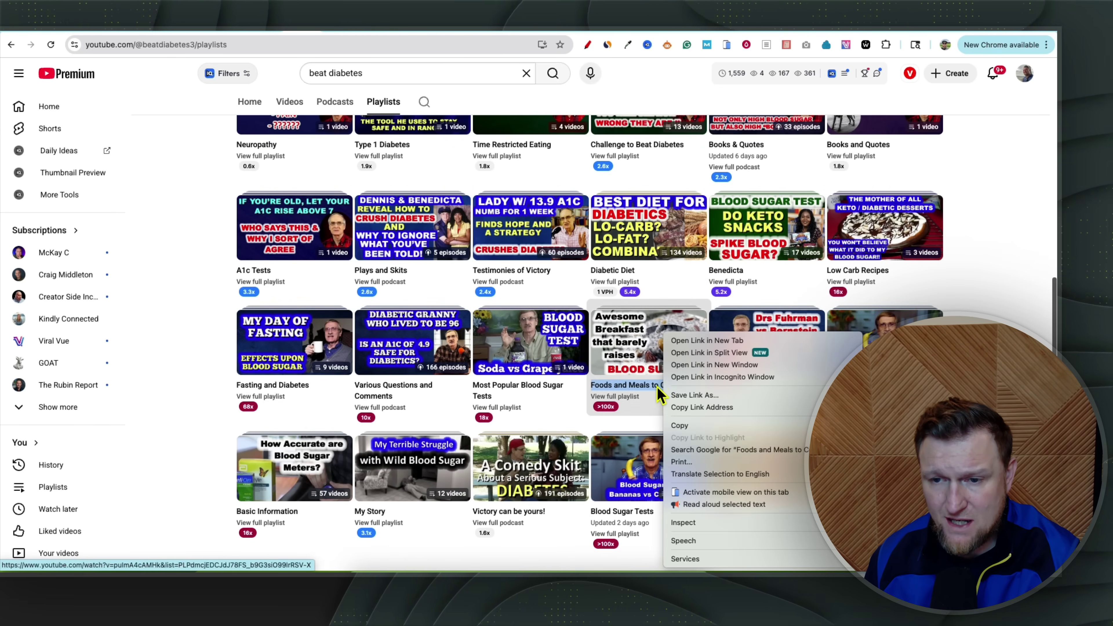
{"action": "right_click", "coordinate": [656, 391]}
{"action": "right_click", "coordinate": [653, 391]}
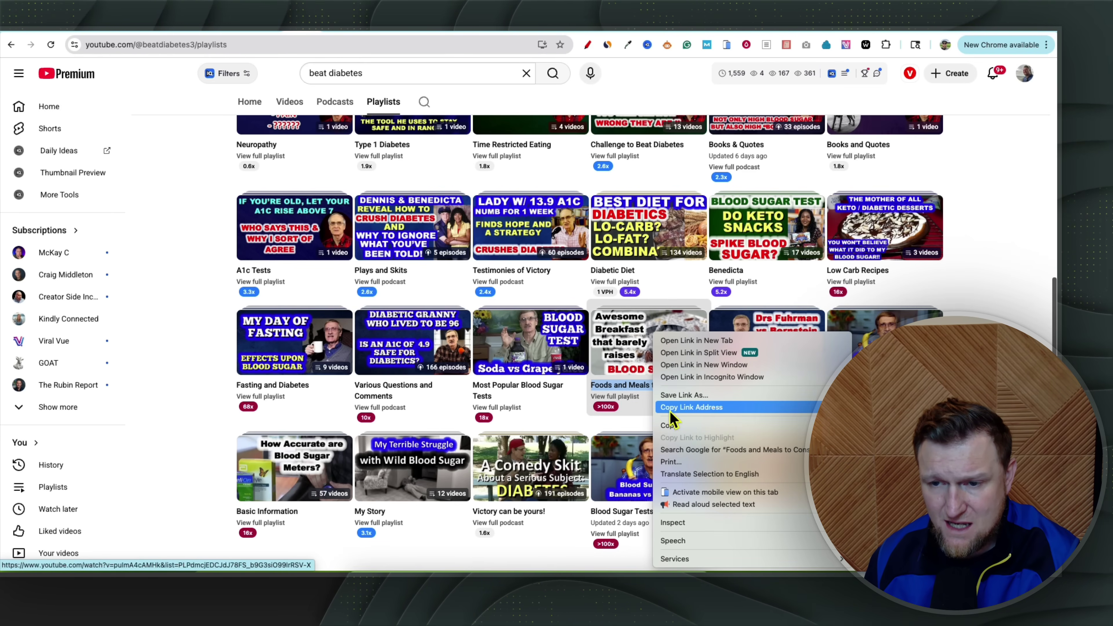
{"action": "left_click", "coordinate": [710, 410]}
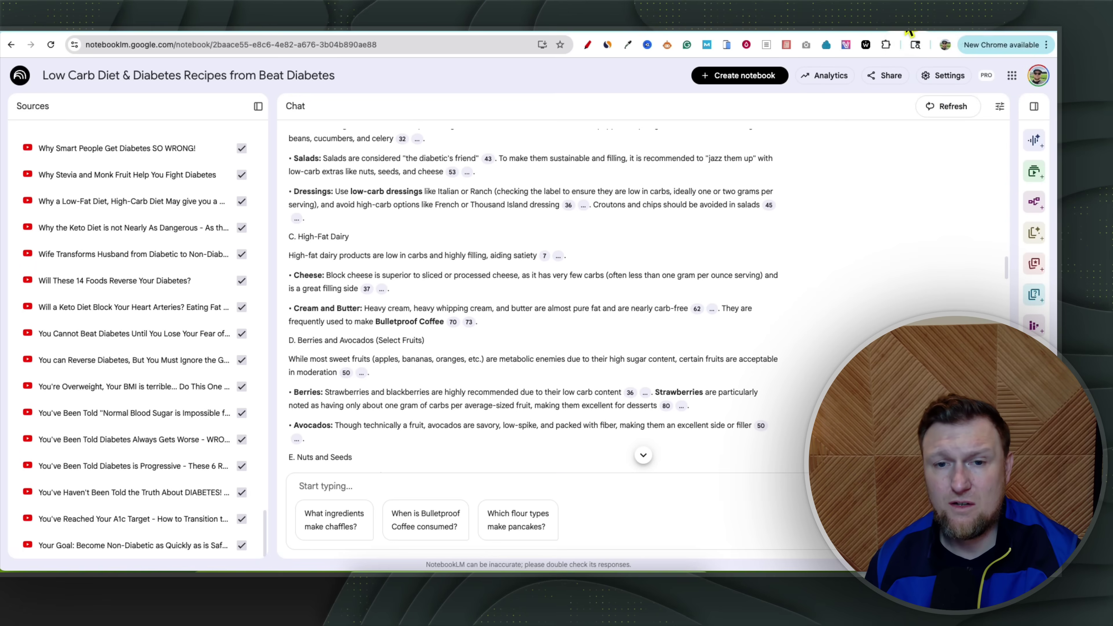
- Choose Websites as the source type in the new notebook, then return to the YouTube playlists
{"action": "scroll", "coordinate": [521, 156], "scroll_direction": "up", "scroll_amount": 10}
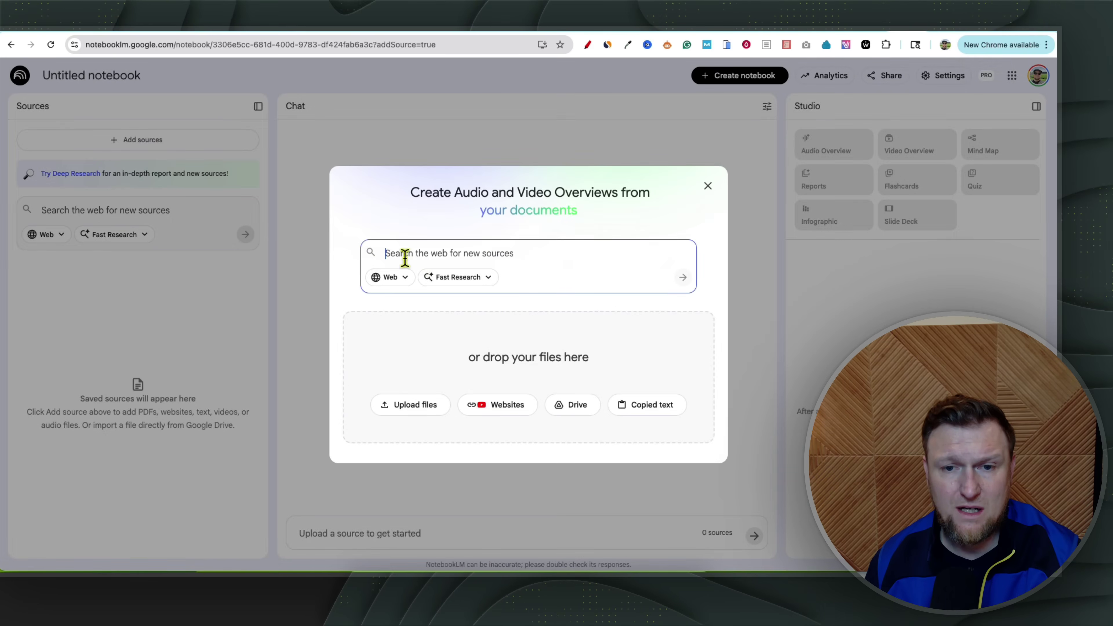
{"action": "left_click", "coordinate": [513, 404]}
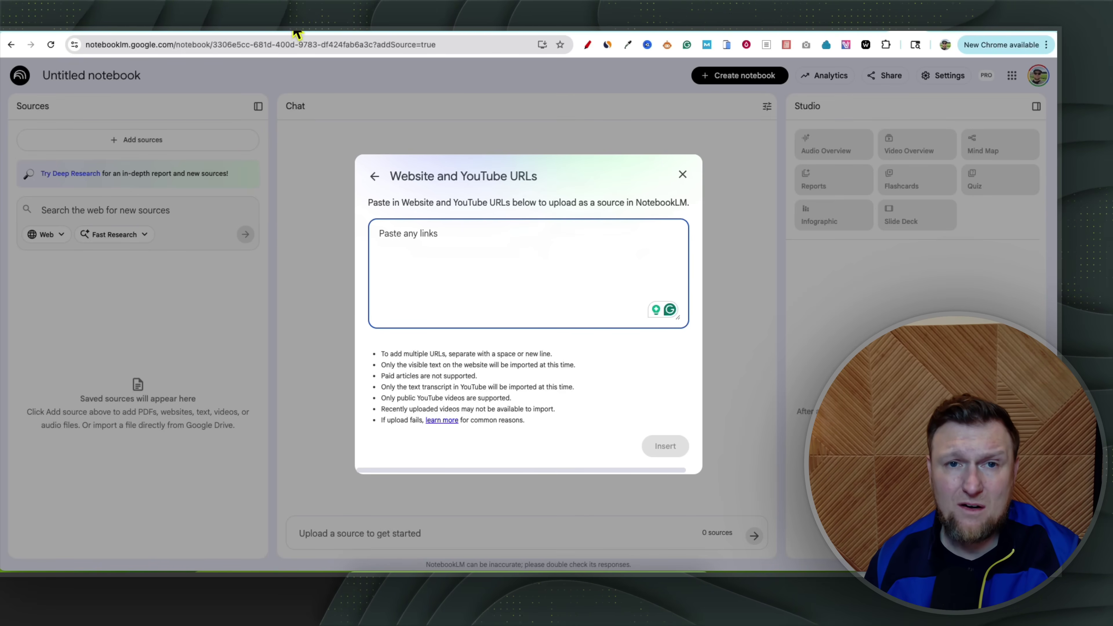
{"action": "left_click", "coordinate": [316, 30]}
{"action": "mouse_move", "coordinate": [666, 372]}
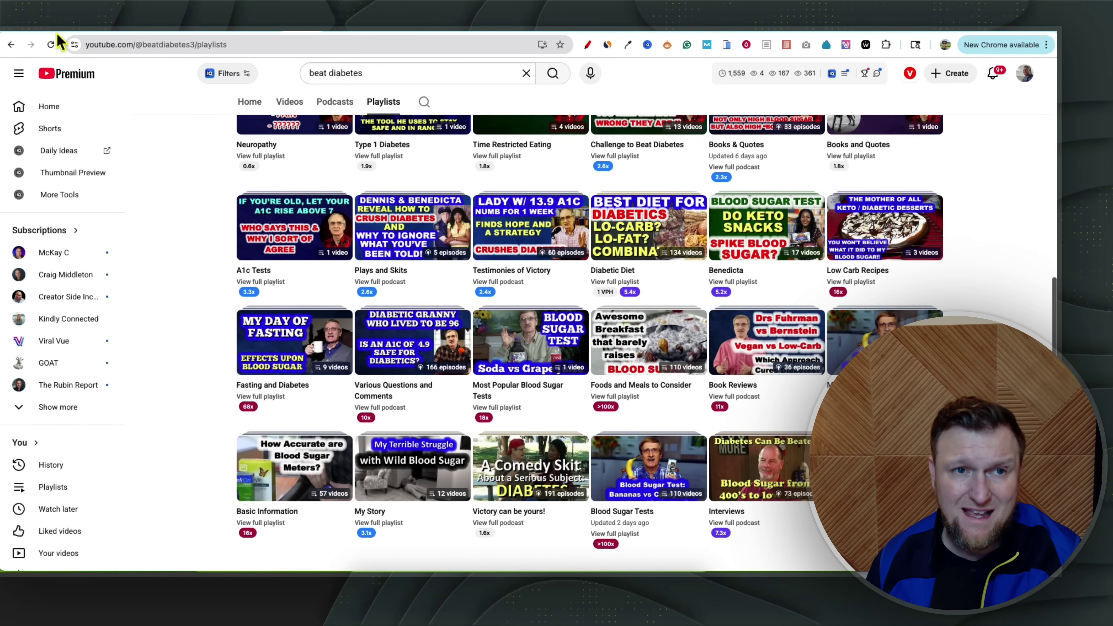
- Switch to the Base44 app builder's 'What would you build today?' page
{"action": "left_click", "coordinate": [293, 16]}
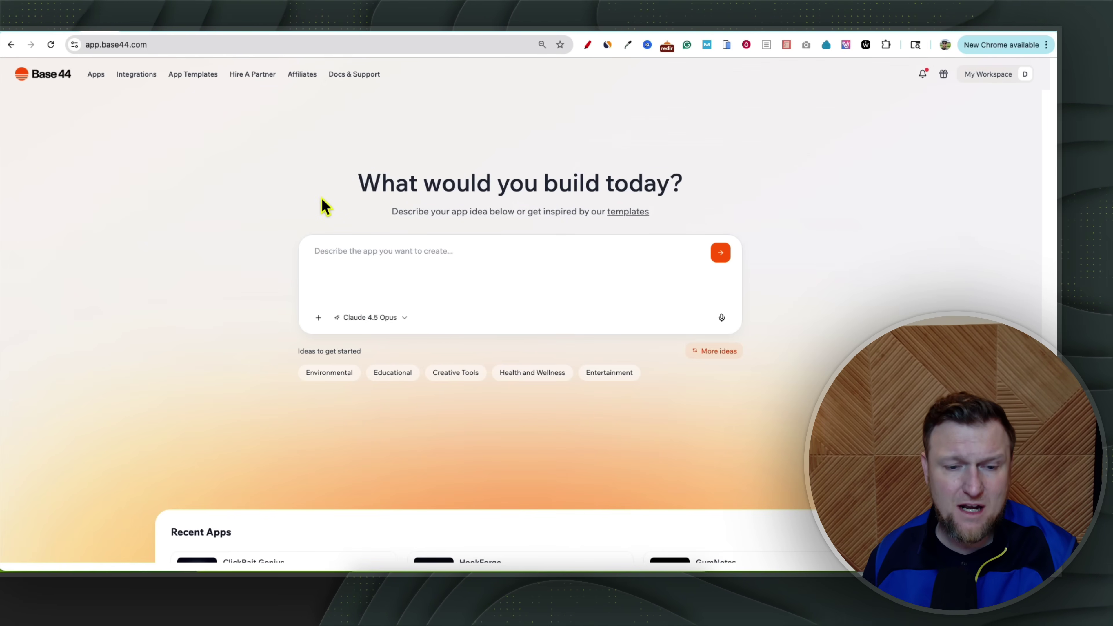
- In ClickBait Genius, review the chat about playlist URL support and scraping up to 300 videos
{"action": "scroll", "coordinate": [281, 216], "scroll_direction": "down", "scroll_amount": 3}
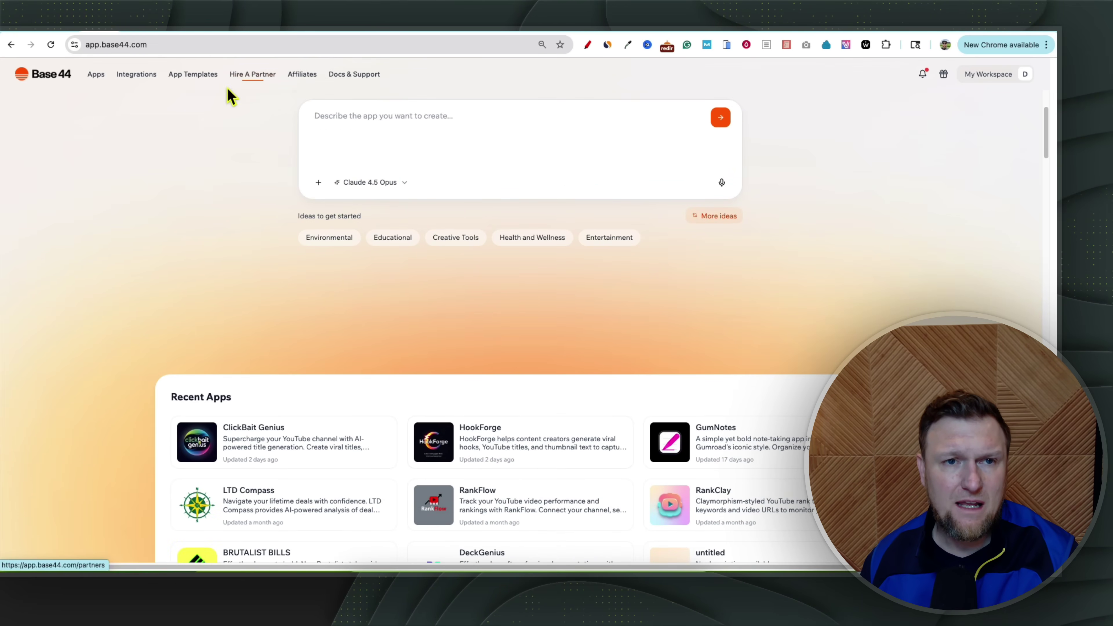
{"action": "scroll", "coordinate": [422, 370], "scroll_direction": "down", "scroll_amount": 5}
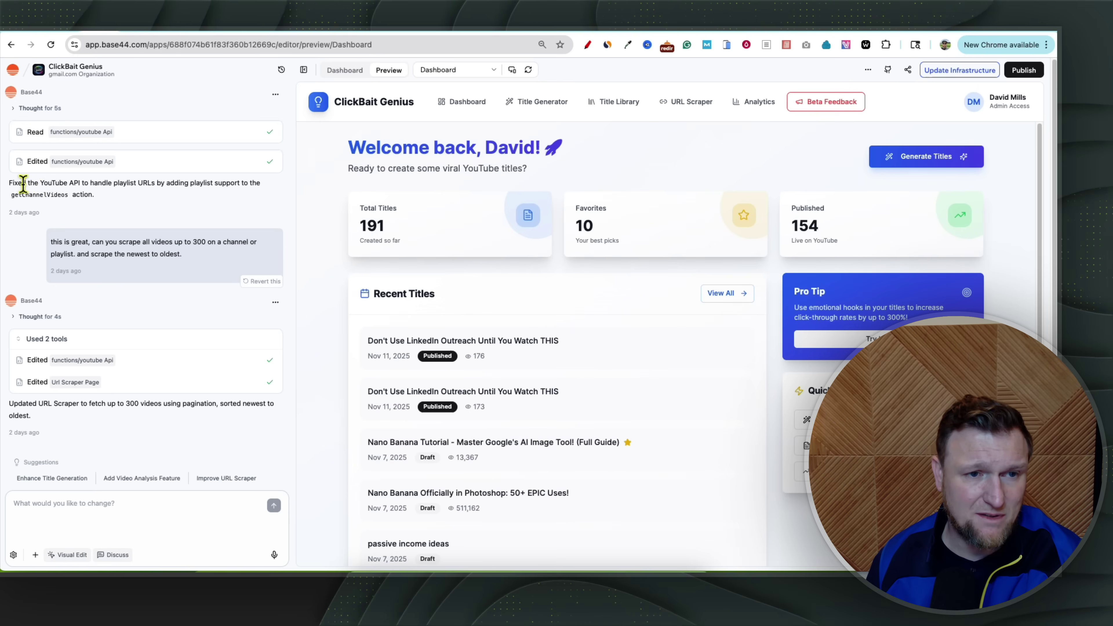
{"action": "left_click_drag", "start_coordinate": [23, 184], "coordinate": [31, 417]}
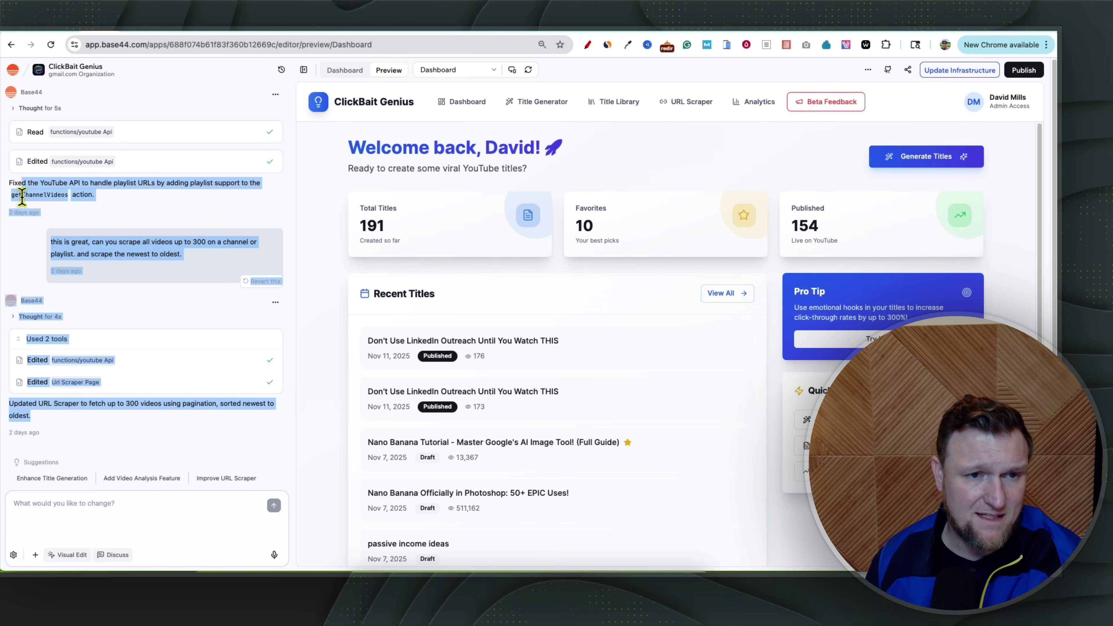
{"action": "left_click_drag", "start_coordinate": [50, 241], "coordinate": [235, 509]}
{"action": "left_click_drag", "start_coordinate": [105, 241], "coordinate": [231, 350]}
{"action": "scroll", "coordinate": [221, 334], "scroll_direction": "up", "scroll_amount": 10}
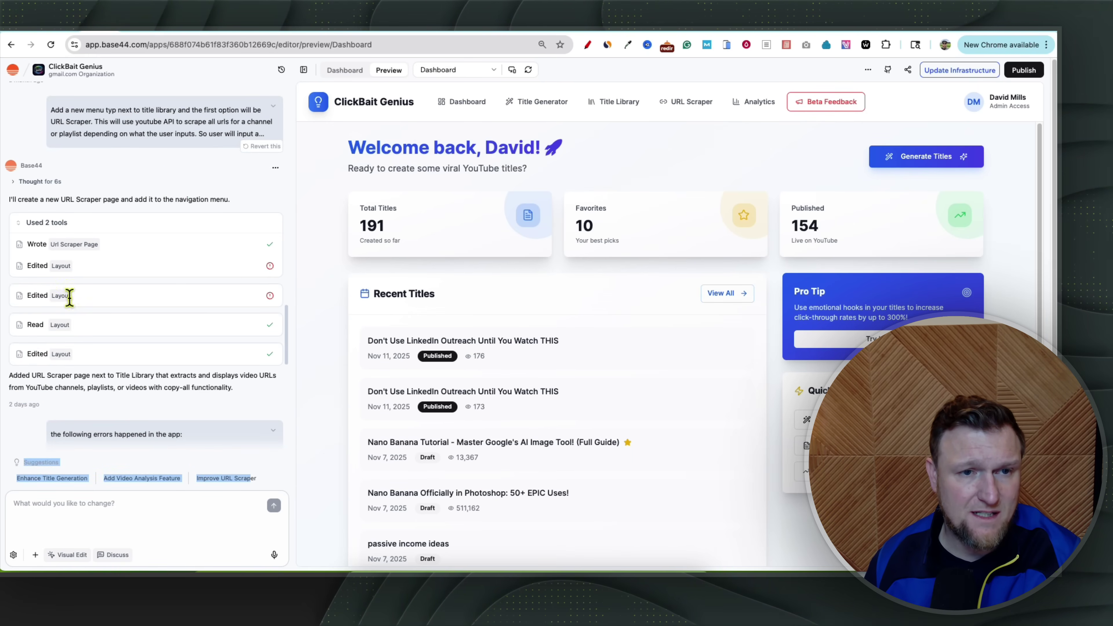
{"action": "scroll", "coordinate": [120, 307], "scroll_direction": "up", "scroll_amount": 2}
{"action": "scroll", "coordinate": [124, 211], "scroll_direction": "down", "scroll_amount": 2}
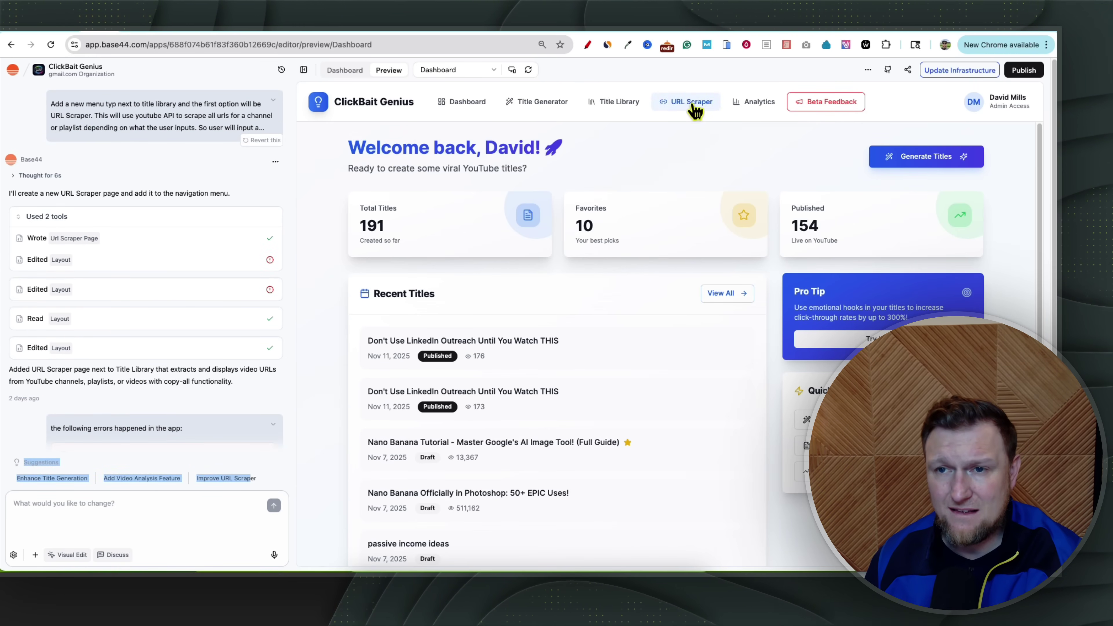
- Hide the chat panel so the app preview fills the window
{"action": "left_click", "coordinate": [304, 70]}
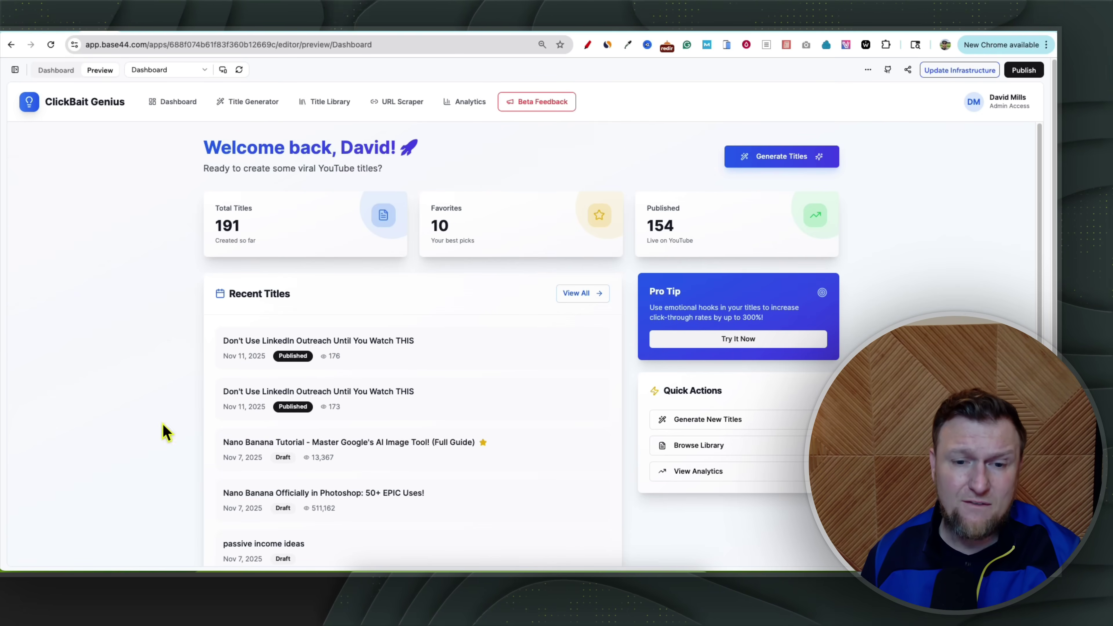
{"action": "scroll", "coordinate": [504, 382], "scroll_direction": "down", "scroll_amount": 2}
{"action": "scroll", "coordinate": [465, 386], "scroll_direction": "up", "scroll_amount": 2}
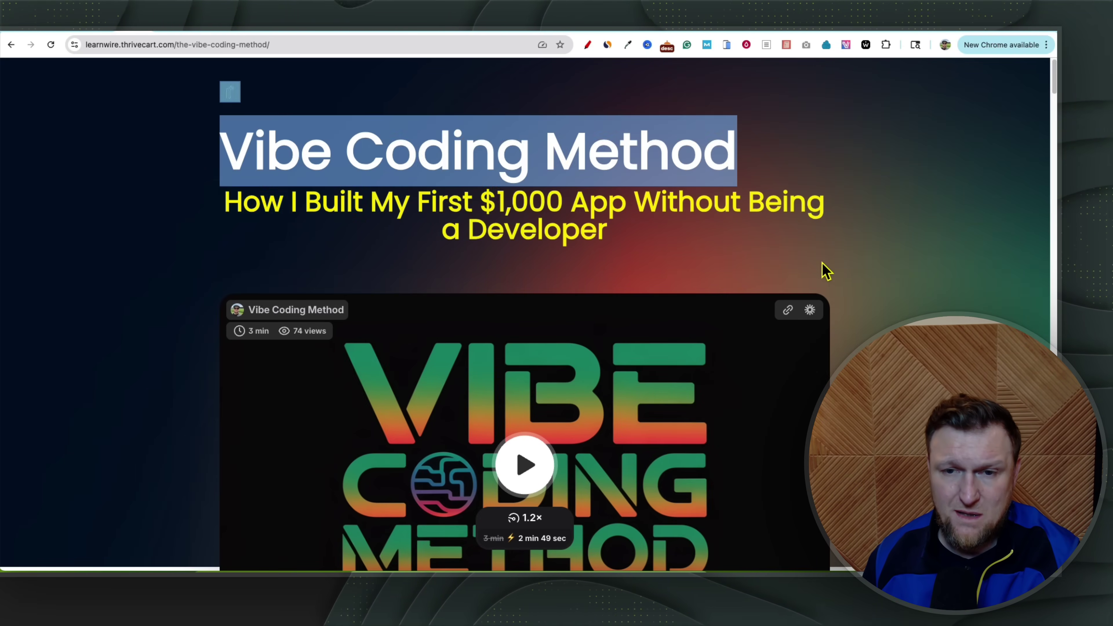
{"action": "scroll", "coordinate": [628, 290], "scroll_direction": "down", "scroll_amount": 8}
{"action": "scroll", "coordinate": [628, 290], "scroll_direction": "down", "scroll_amount": 20}
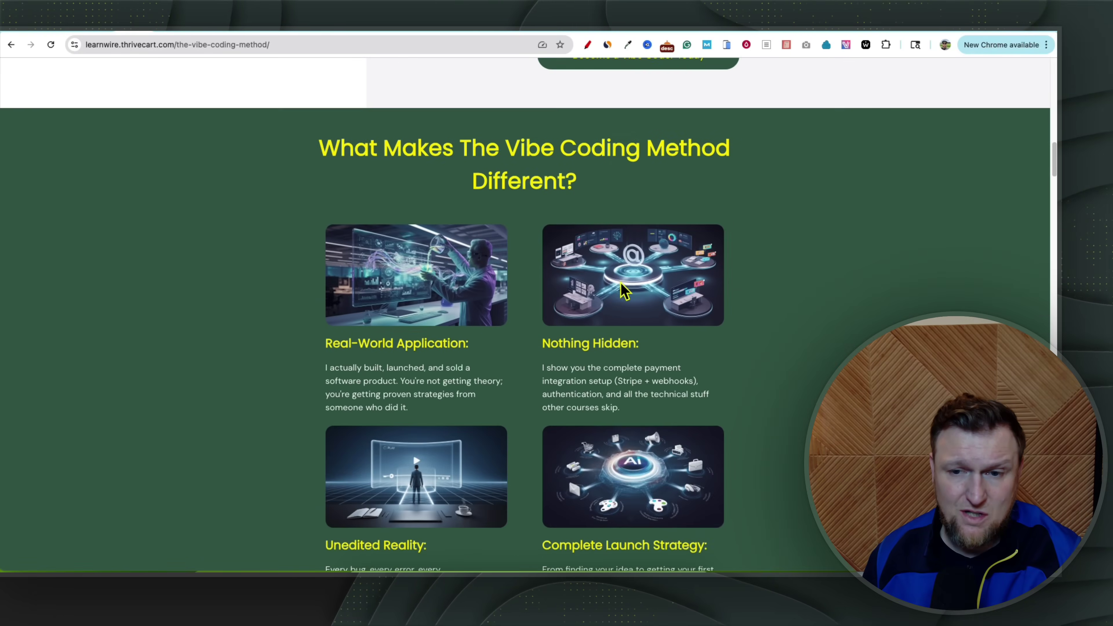
{"action": "scroll", "coordinate": [622, 290], "scroll_direction": "down", "scroll_amount": 15}
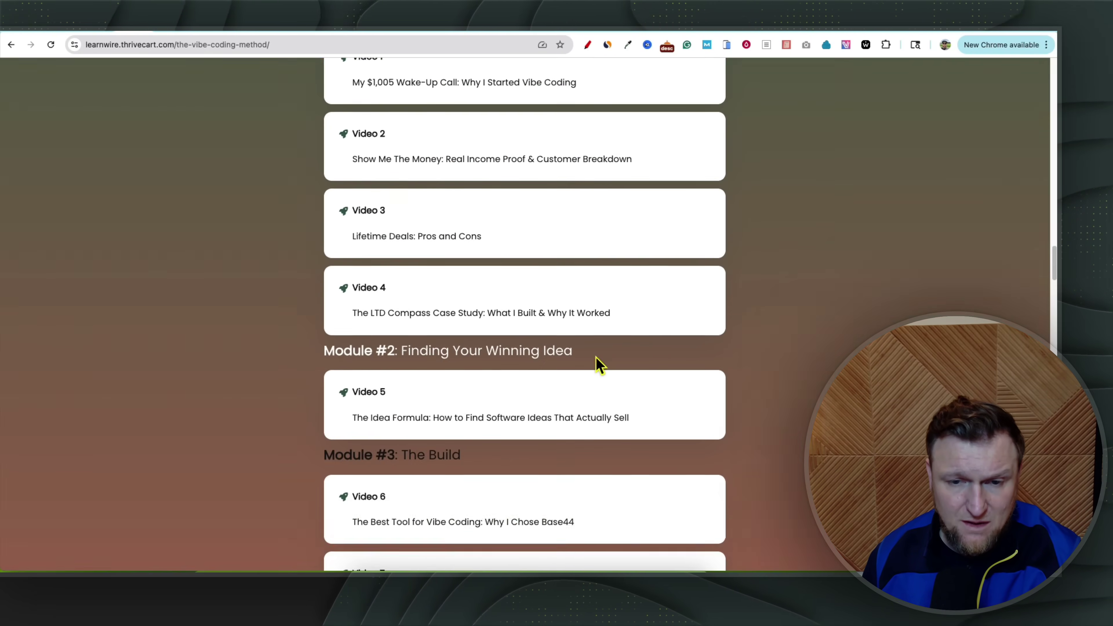
{"action": "scroll", "coordinate": [461, 316], "scroll_direction": "down", "scroll_amount": 15}
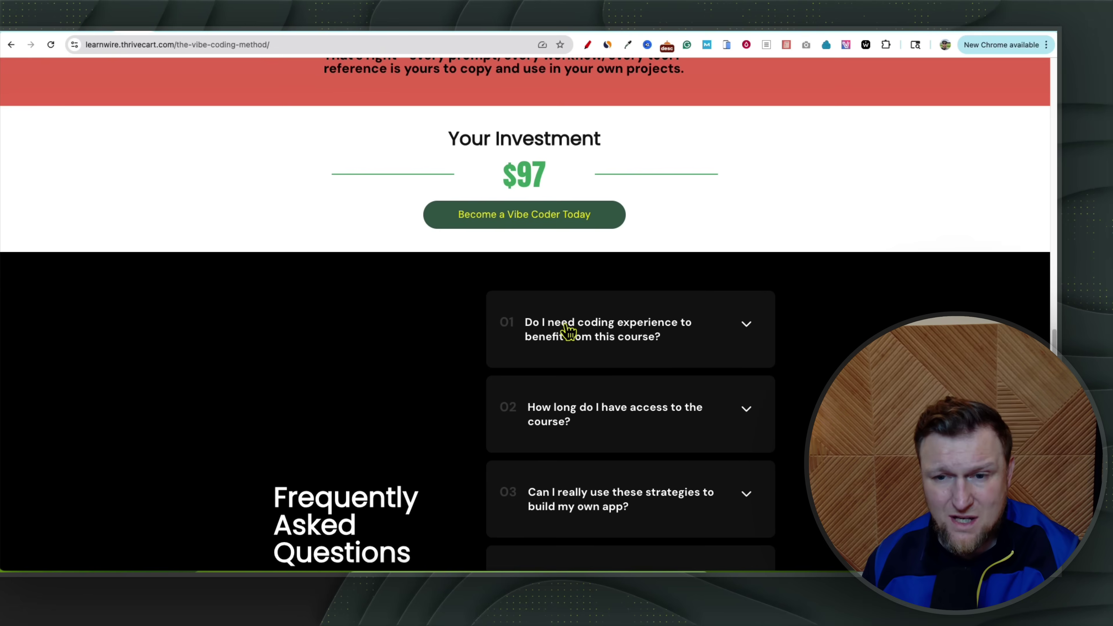
{"action": "scroll", "coordinate": [567, 324], "scroll_direction": "down", "scroll_amount": 10}
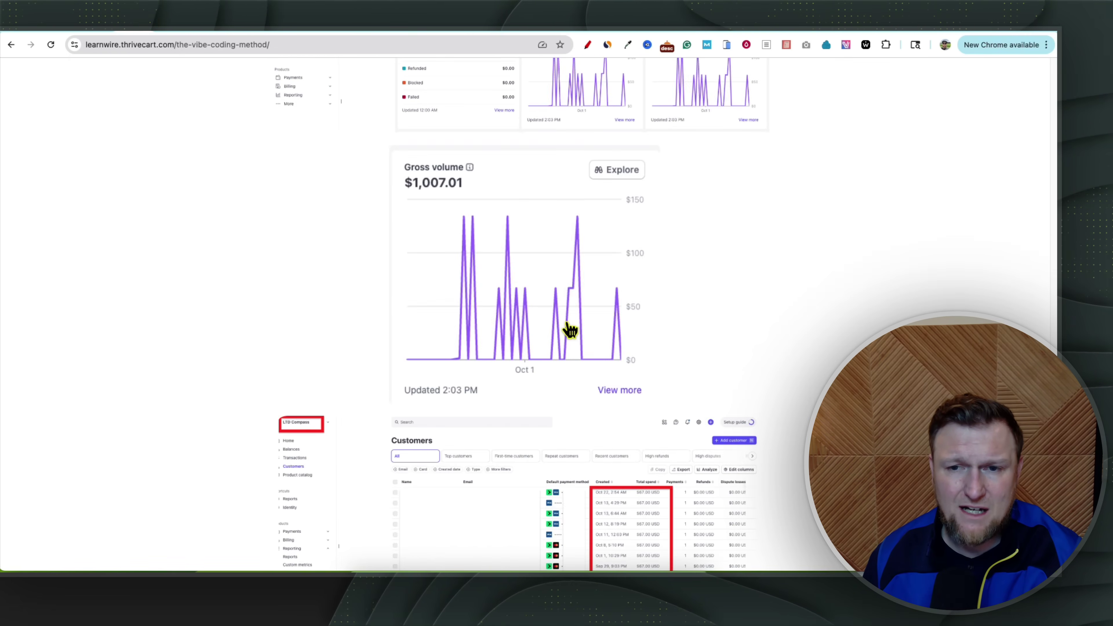
{"action": "scroll", "coordinate": [539, 363], "scroll_direction": "up", "scroll_amount": 5}
{"action": "left_click_drag", "start_coordinate": [443, 351], "coordinate": [509, 361]}
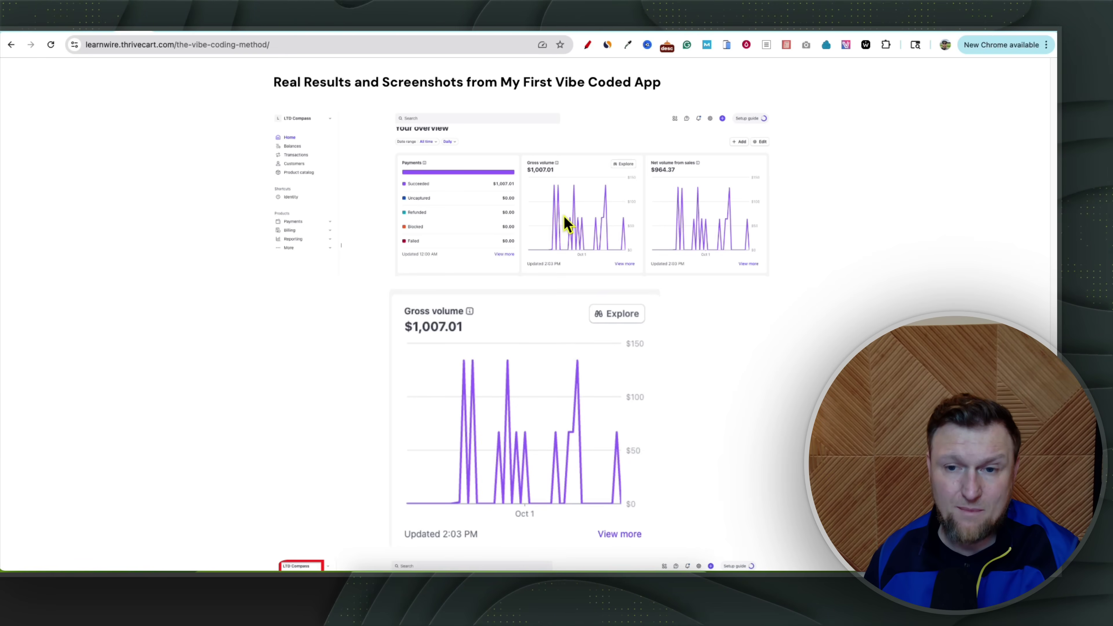
{"action": "scroll", "coordinate": [613, 245], "scroll_direction": "down", "scroll_amount": 8}
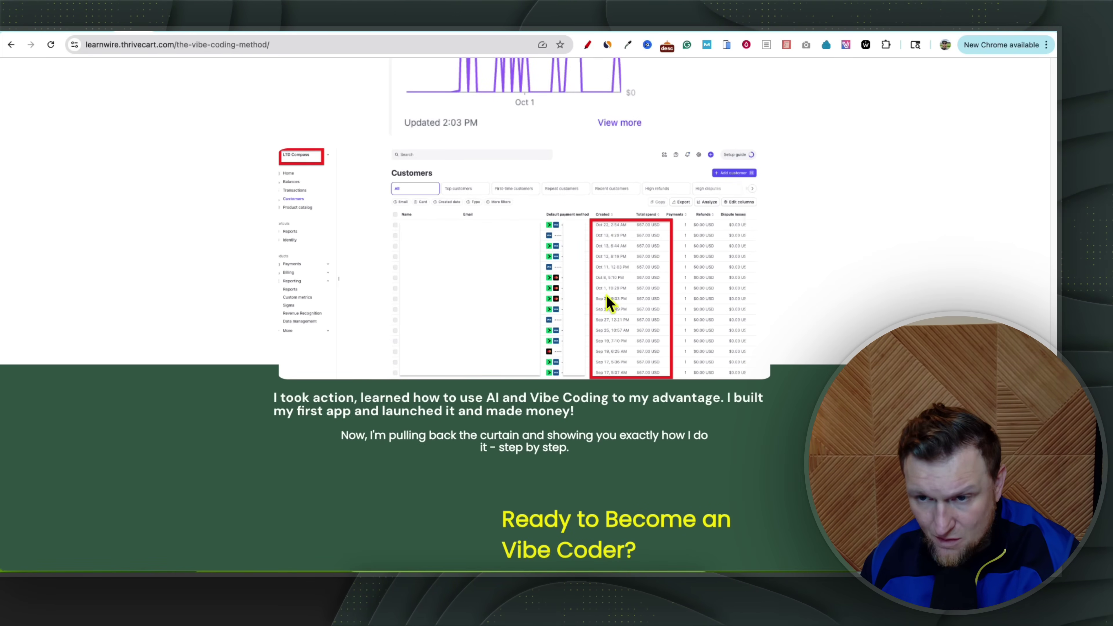
{"action": "scroll", "coordinate": [416, 390], "scroll_direction": "down", "scroll_amount": 2}
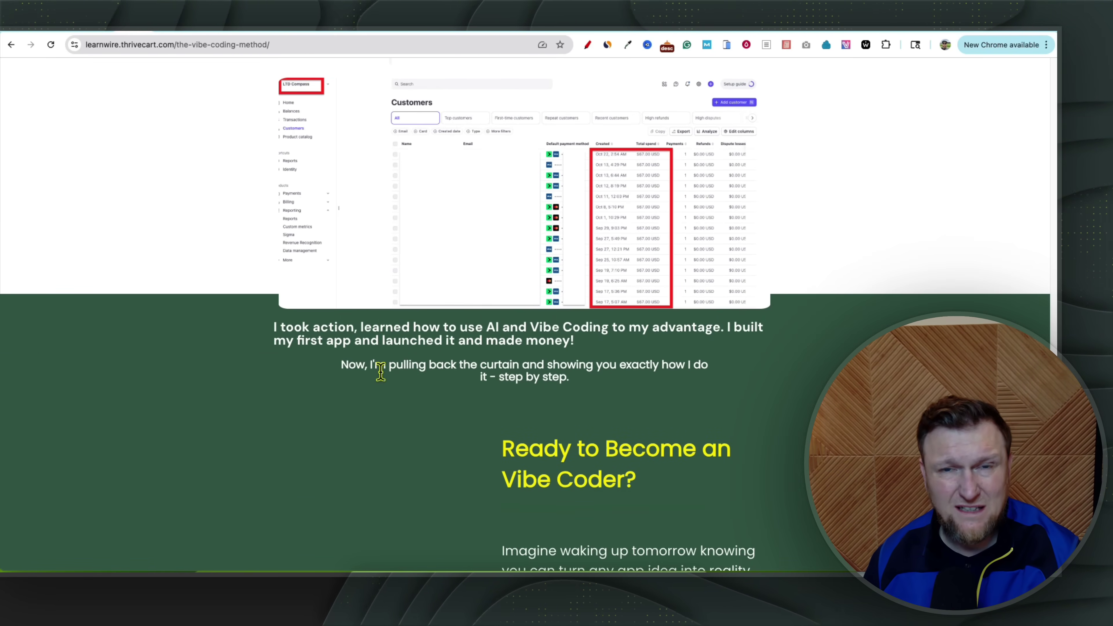
{"action": "scroll", "coordinate": [268, 241], "scroll_direction": "up", "scroll_amount": 1}
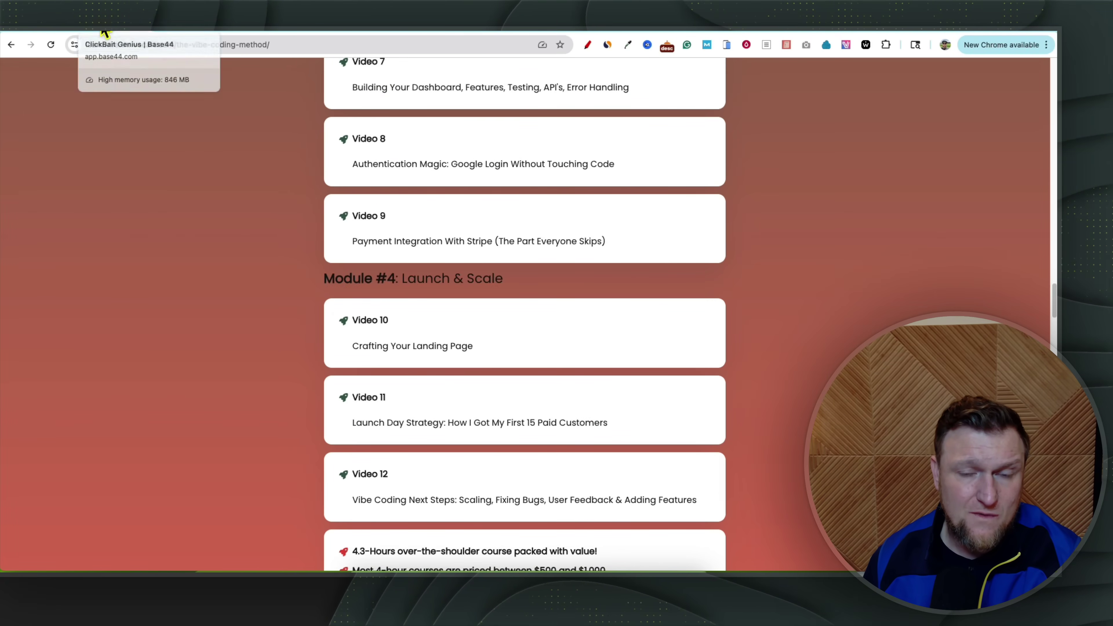
- Go back to the ClickBait Genius dashboard and open its URL Scraper page
{"action": "left_click", "coordinate": [110, 33]}
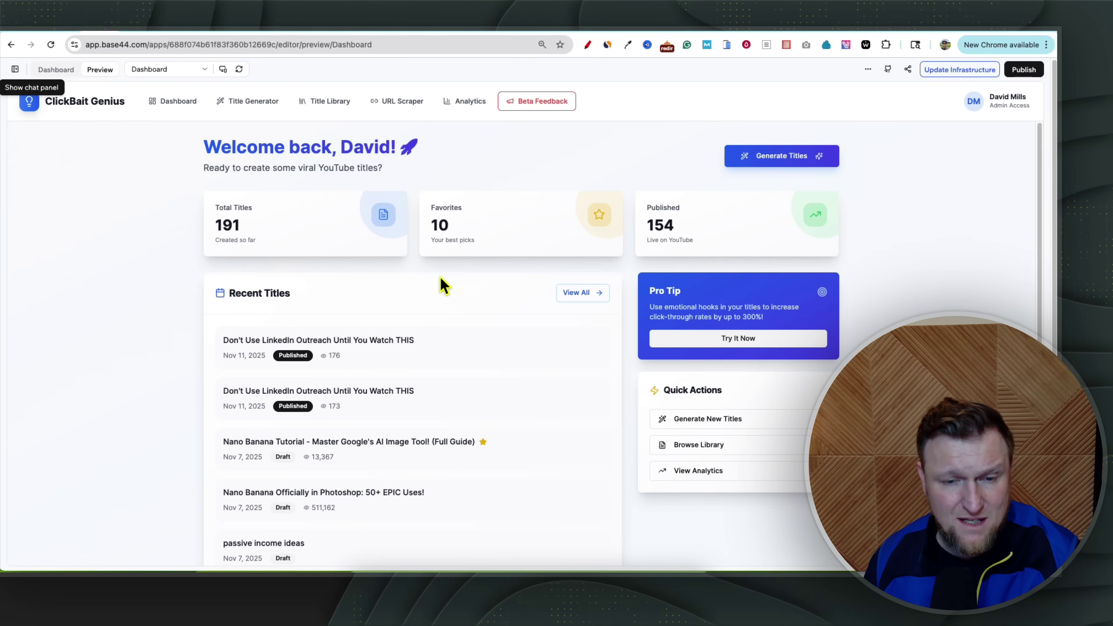
{"action": "scroll", "coordinate": [412, 378], "scroll_direction": "down", "scroll_amount": 1}
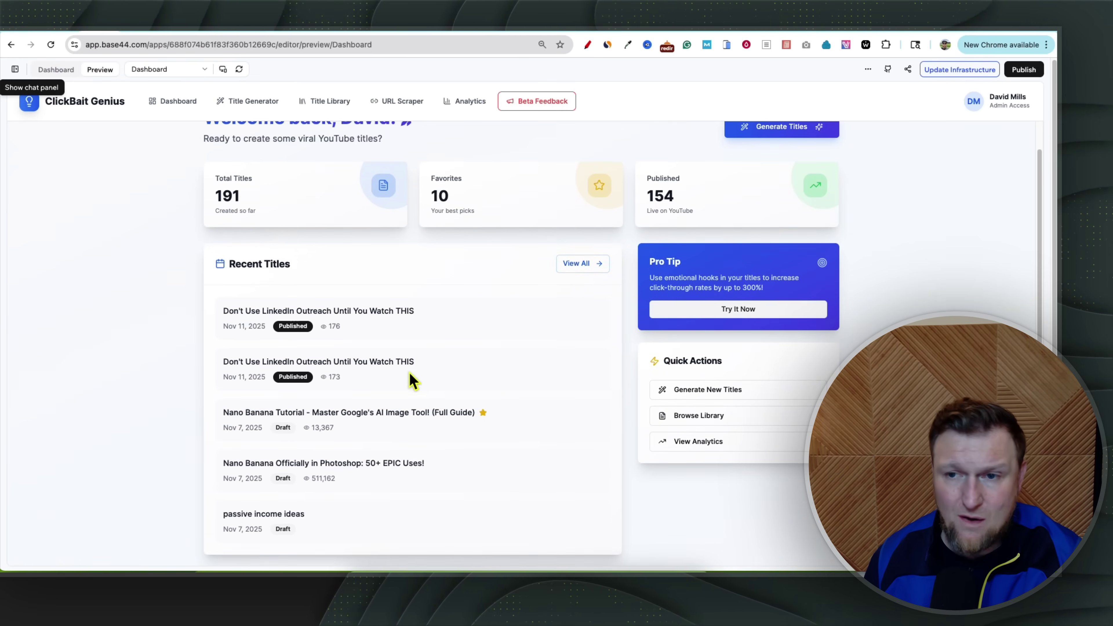
{"action": "scroll", "coordinate": [416, 379], "scroll_direction": "up", "scroll_amount": 1}
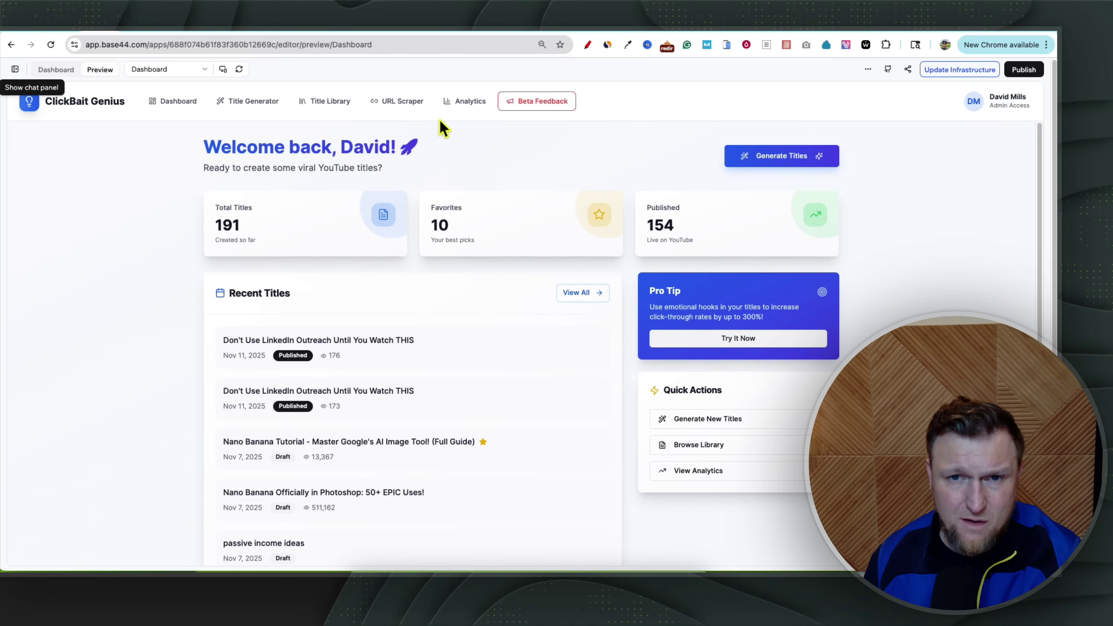
{"action": "left_click", "coordinate": [397, 103]}
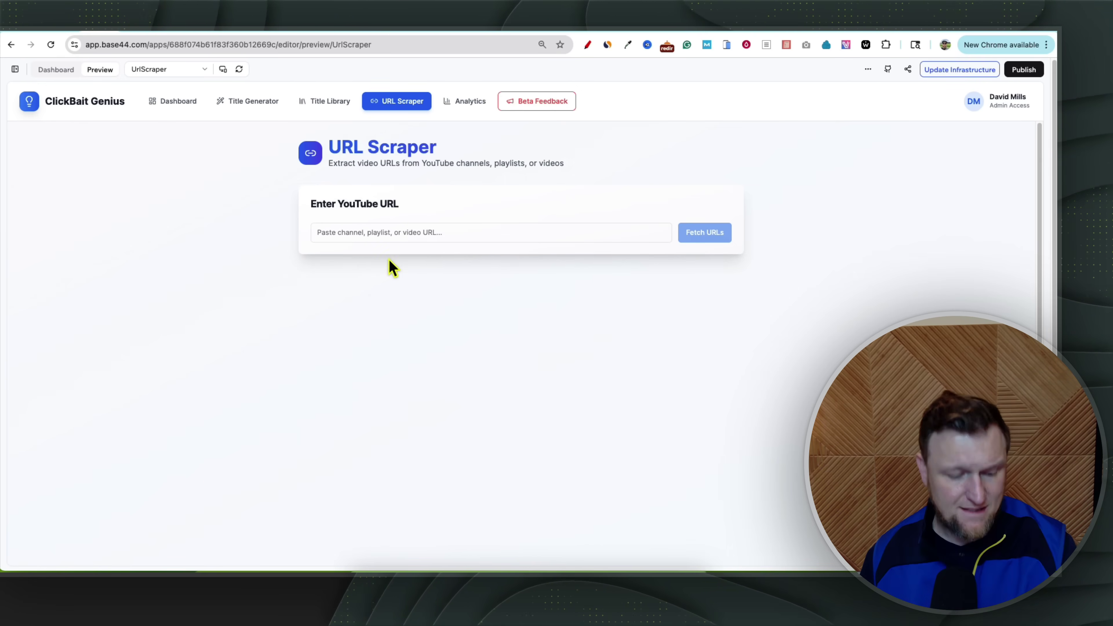
- Paste the YouTube playlist link into the scraper's URL field to fetch its 110 video URLs
{"action": "type", "text": "https://www.youtube.com/watch?v=pulmA4cAMHk&list=PLPdmcjEDCJdJ78FS_b9G3siO99lrRSV-X"}
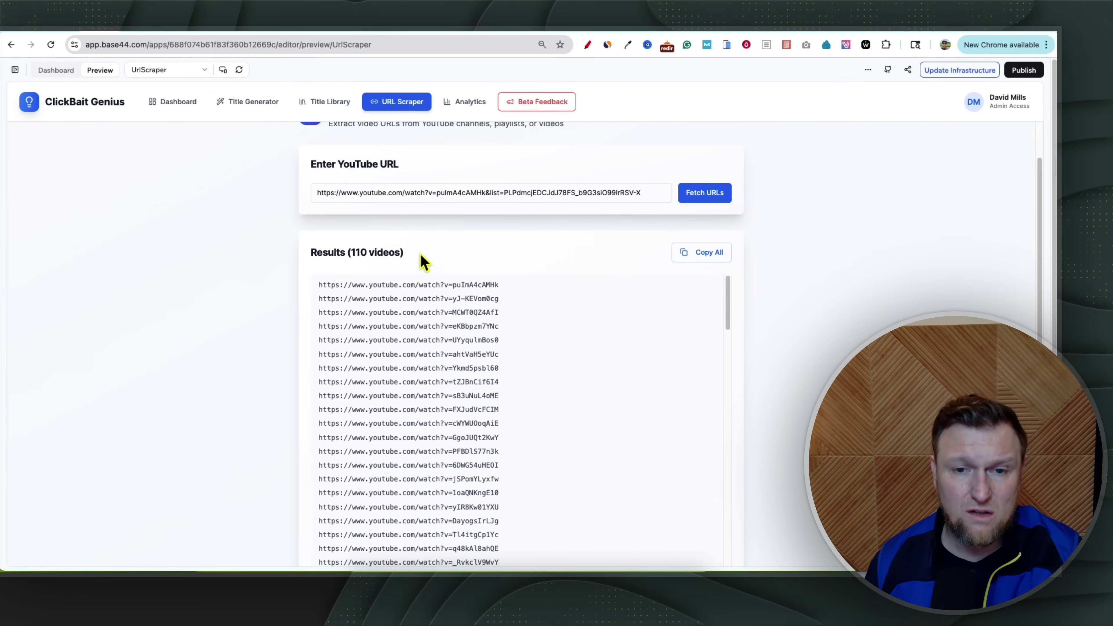
- Highlight the Results (110 videos) count in the URL Scraper results
{"action": "left_click_drag", "start_coordinate": [423, 258], "coordinate": [317, 255]}
{"action": "scroll", "coordinate": [445, 327], "scroll_direction": "down", "scroll_amount": 5}
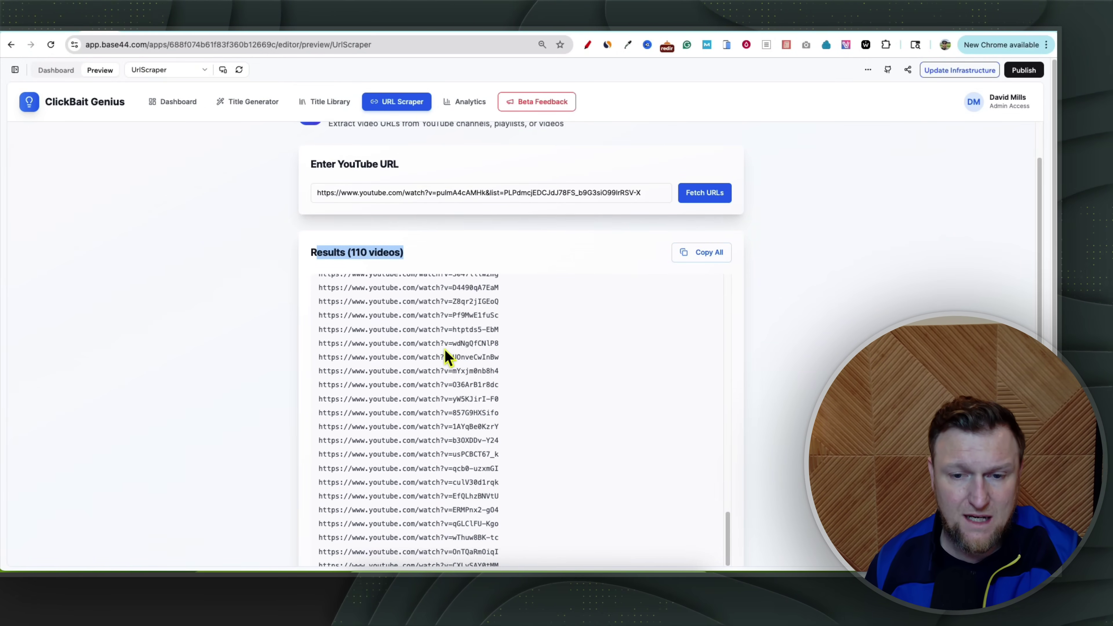
{"action": "scroll", "coordinate": [445, 333], "scroll_direction": "up", "scroll_amount": 5}
{"action": "scroll", "coordinate": [749, 331], "scroll_direction": "up", "scroll_amount": 2}
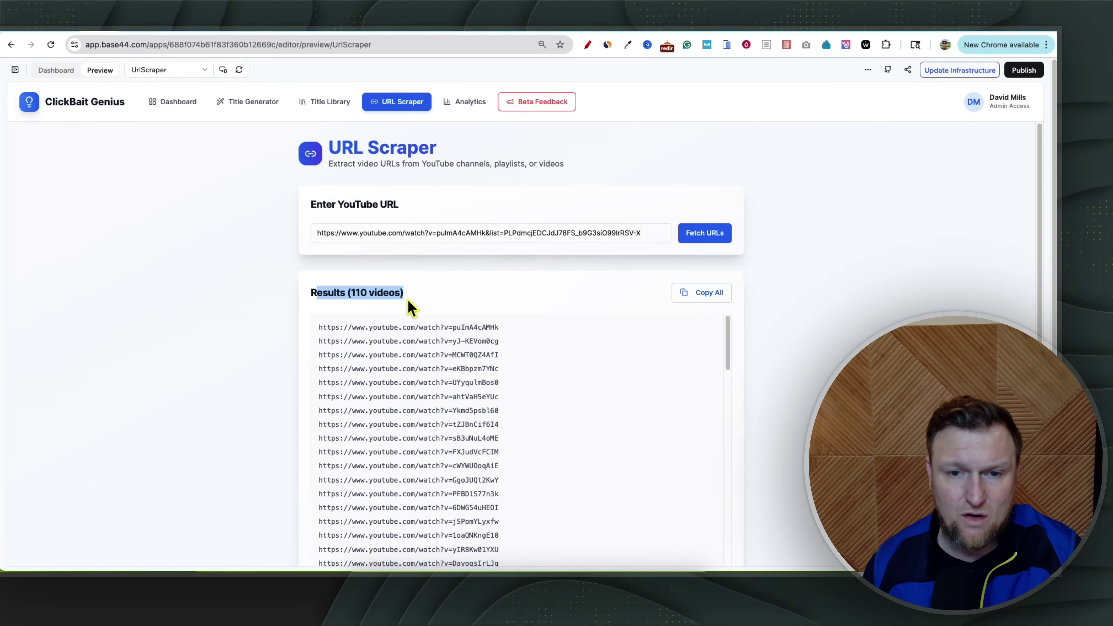
- Compare with the YouTube playlists, then bring up the Beat Diabetes channel page
{"action": "left_click", "coordinate": [459, 15]}
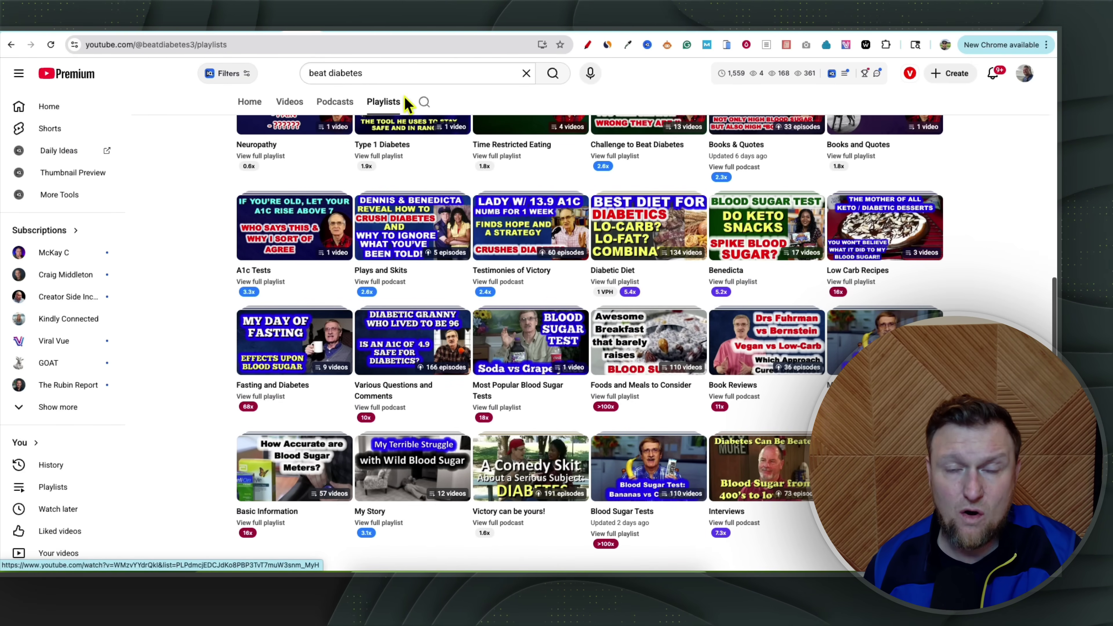
{"action": "left_click", "coordinate": [99, 16]}
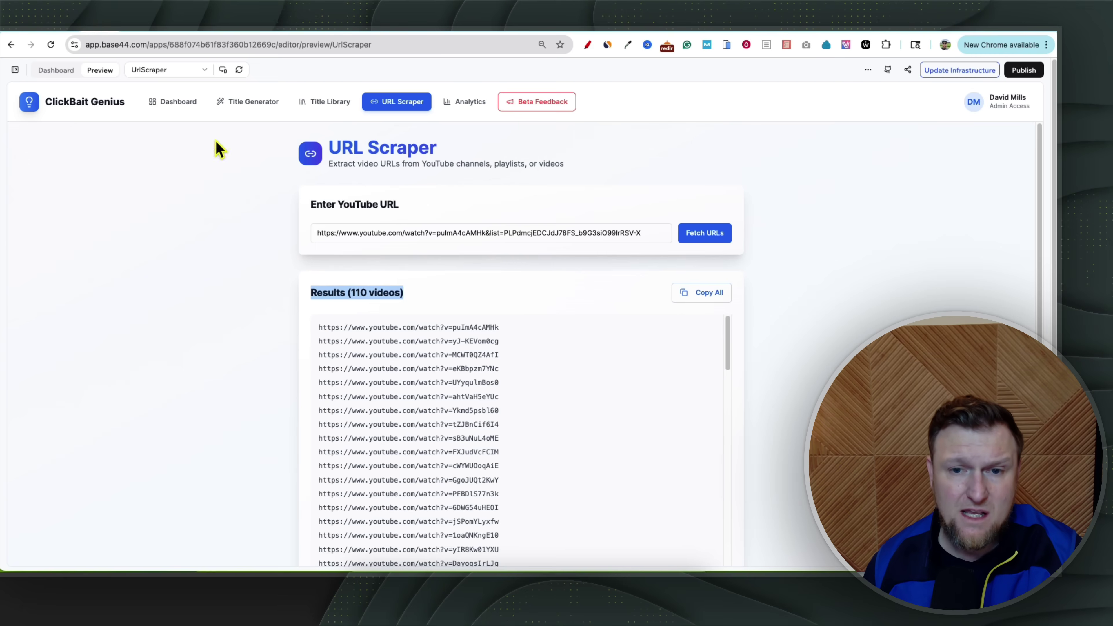
{"action": "scroll", "coordinate": [252, 342], "scroll_direction": "down", "scroll_amount": 1}
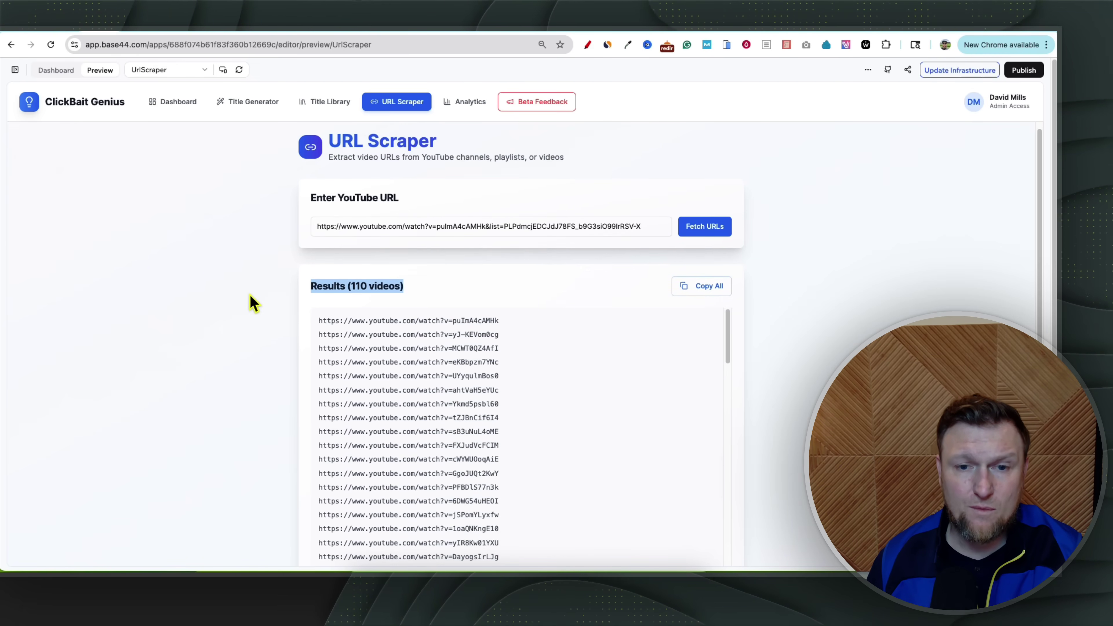
{"action": "left_click", "coordinate": [250, 279]}
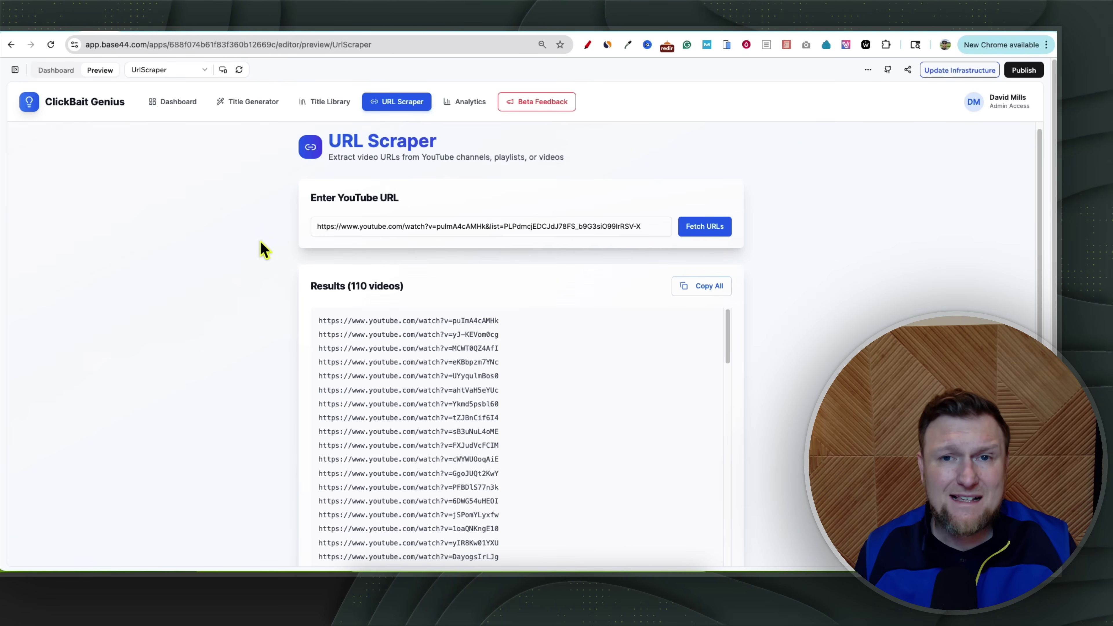
{"action": "left_click", "coordinate": [266, 31]}
{"action": "scroll", "coordinate": [483, 280], "scroll_direction": "up", "scroll_amount": 6}
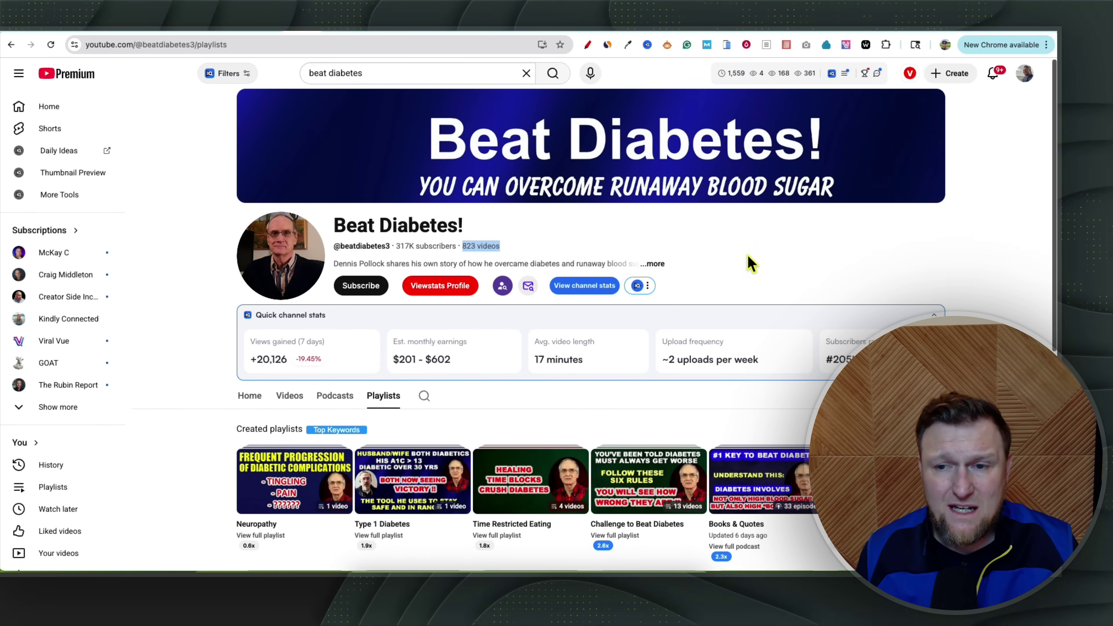
- Clear the 823 videos highlight and scroll the Beat Diabetes playlists
{"action": "left_click", "coordinate": [820, 268]}
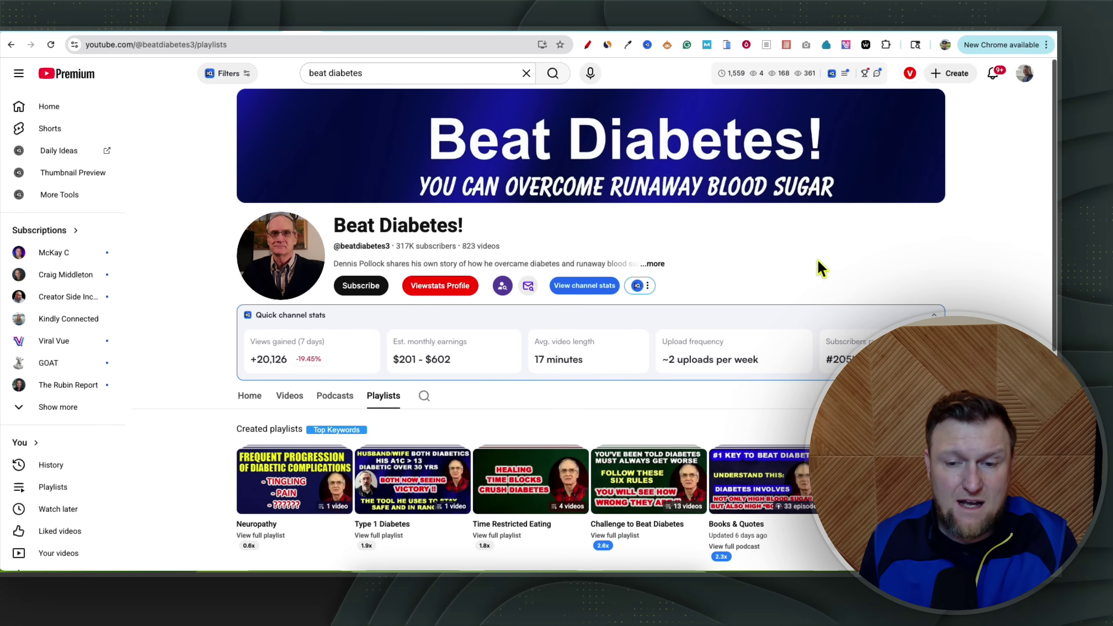
{"action": "scroll", "coordinate": [648, 342], "scroll_direction": "down", "scroll_amount": 8}
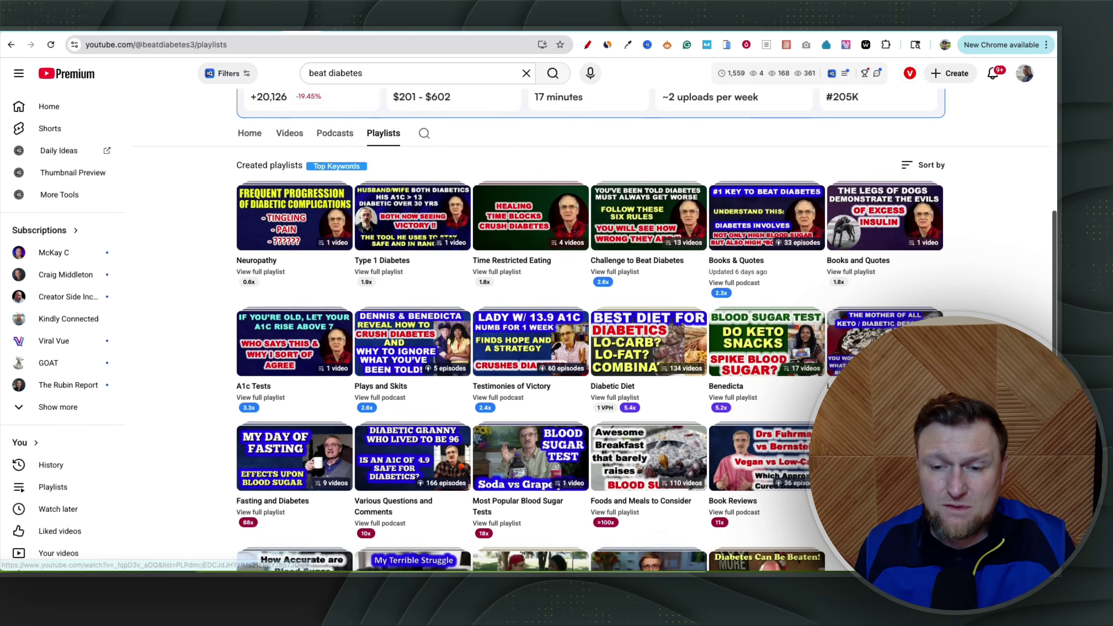
{"action": "scroll", "coordinate": [924, 258], "scroll_direction": "up", "scroll_amount": 8}
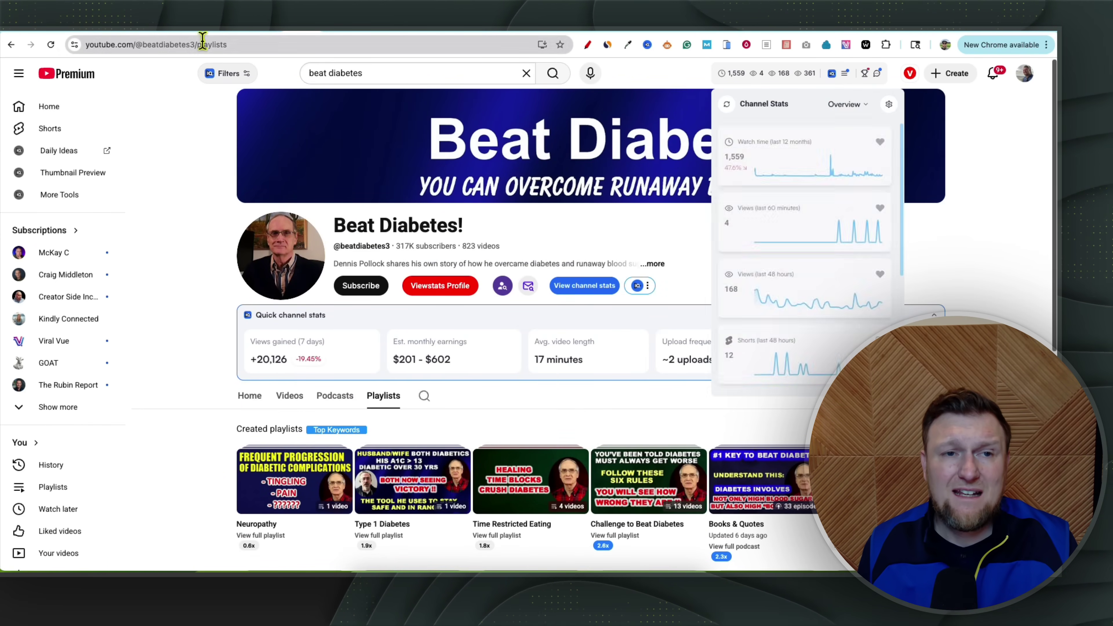
- Return to the URL Scraper and copy all 110 scraped video URLs
{"action": "key", "text": "ctrl+Tab"}
{"action": "scroll", "coordinate": [477, 379], "scroll_direction": "down", "scroll_amount": 10}
{"action": "scroll", "coordinate": [534, 403], "scroll_direction": "up", "scroll_amount": 15}
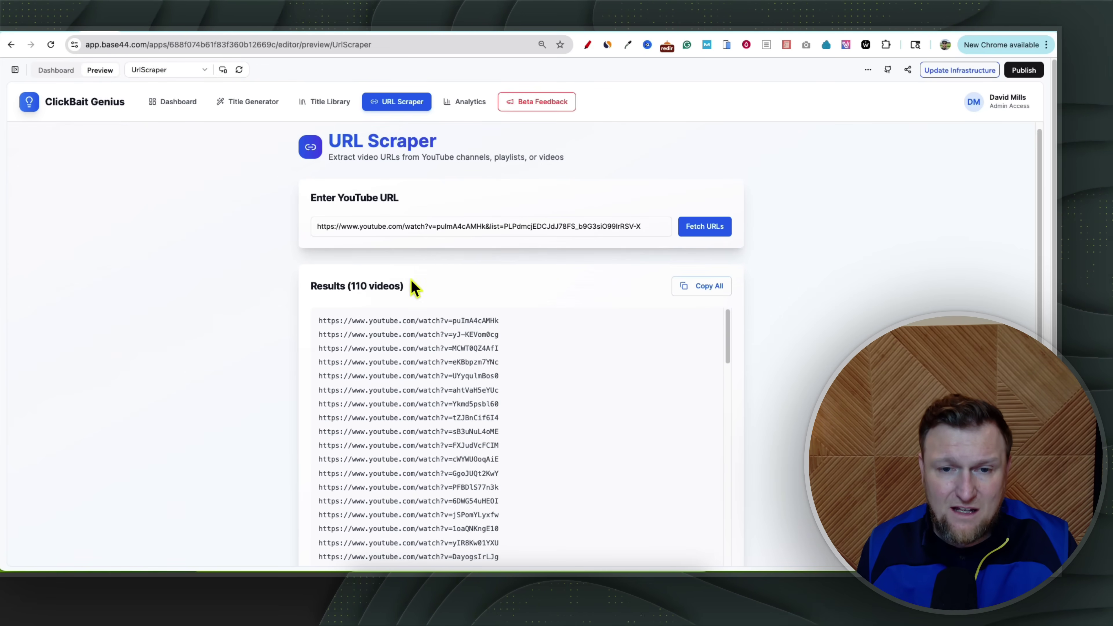
{"action": "left_click_drag", "start_coordinate": [418, 286], "coordinate": [199, 293]}
{"action": "left_click", "coordinate": [763, 303]}
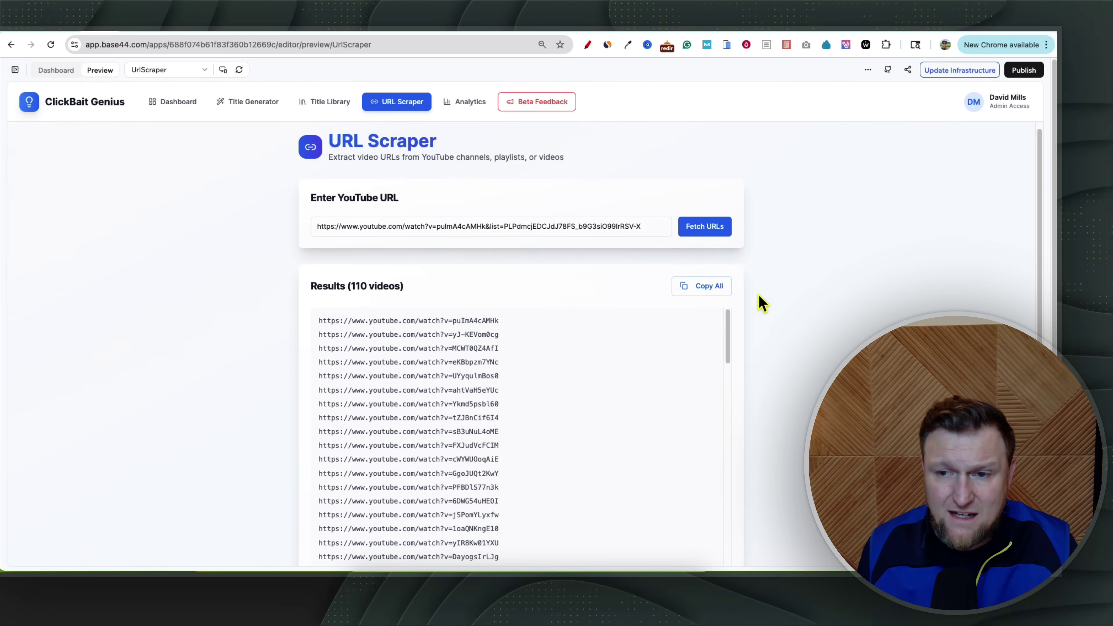
{"action": "left_click", "coordinate": [710, 290]}
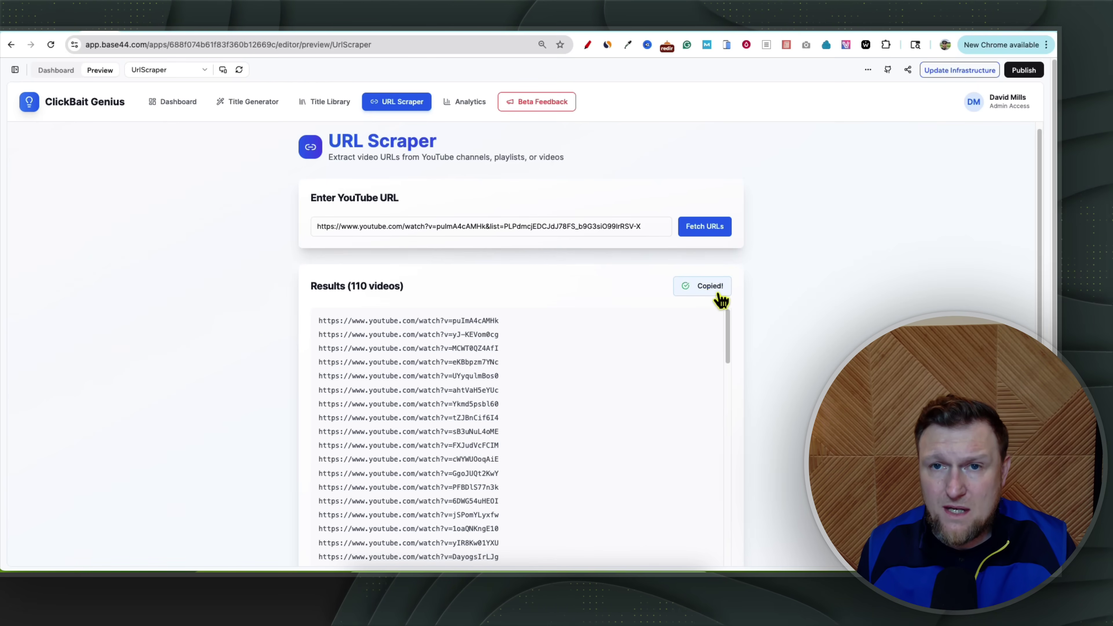
- Paste the 110 copied video URLs into NotebookLM's links box and insert them as sources
{"action": "left_click", "coordinate": [905, 33]}
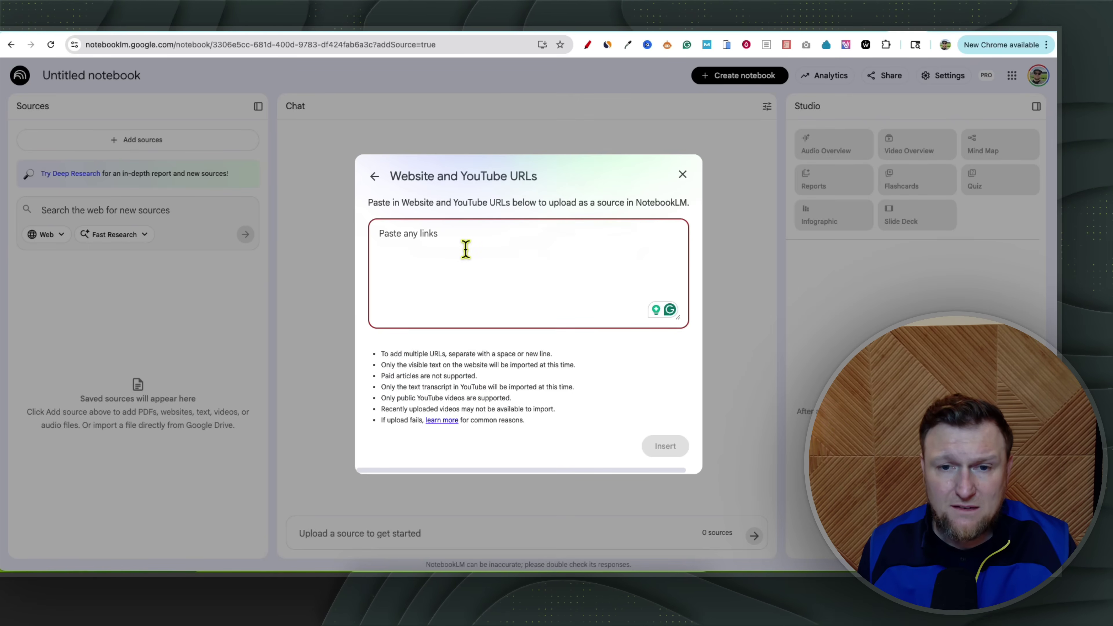
{"action": "key", "text": "super+v"}
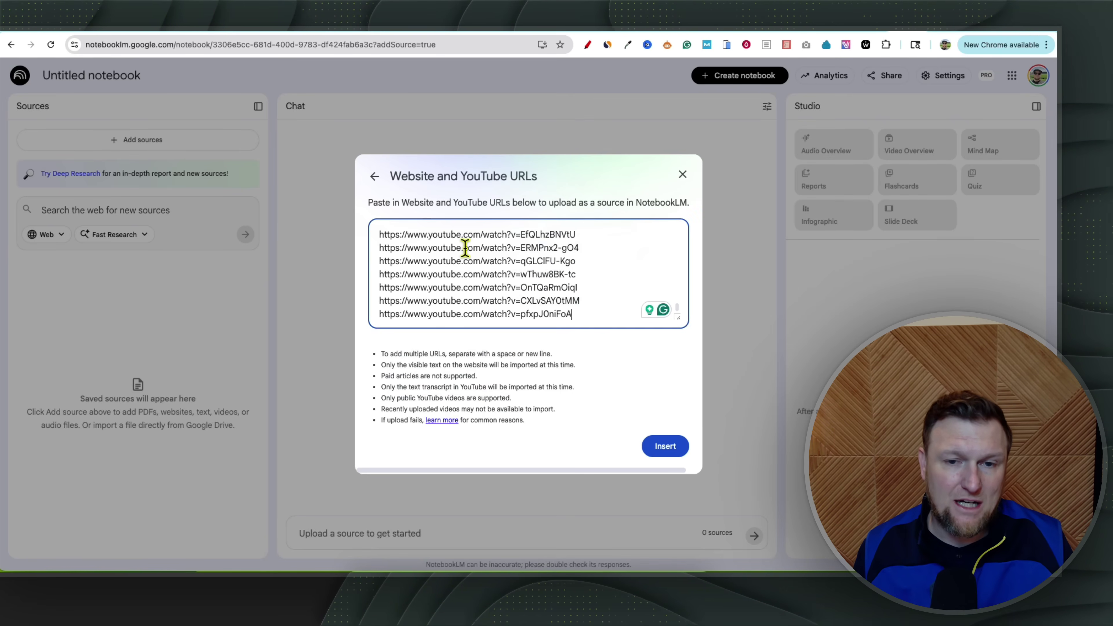
{"action": "scroll", "coordinate": [509, 254], "scroll_direction": "up", "scroll_amount": 5}
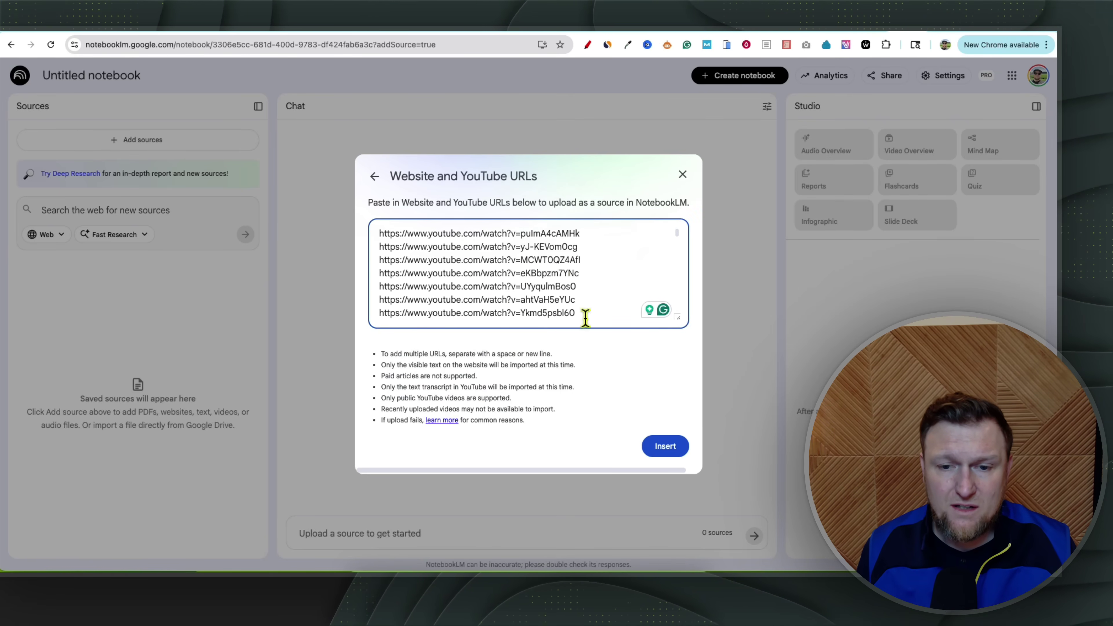
{"action": "left_click", "coordinate": [665, 447]}
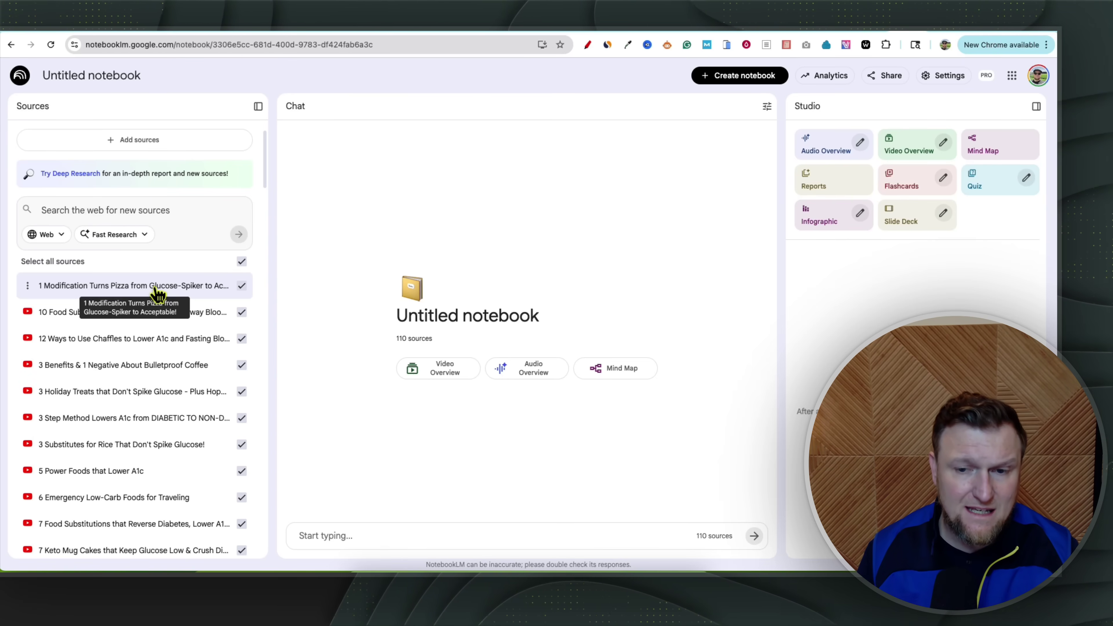
- Scroll through the 110 loading sources, checking a red source's info, then focus the chat box
{"action": "scroll", "coordinate": [161, 336], "scroll_direction": "down", "scroll_amount": 15}
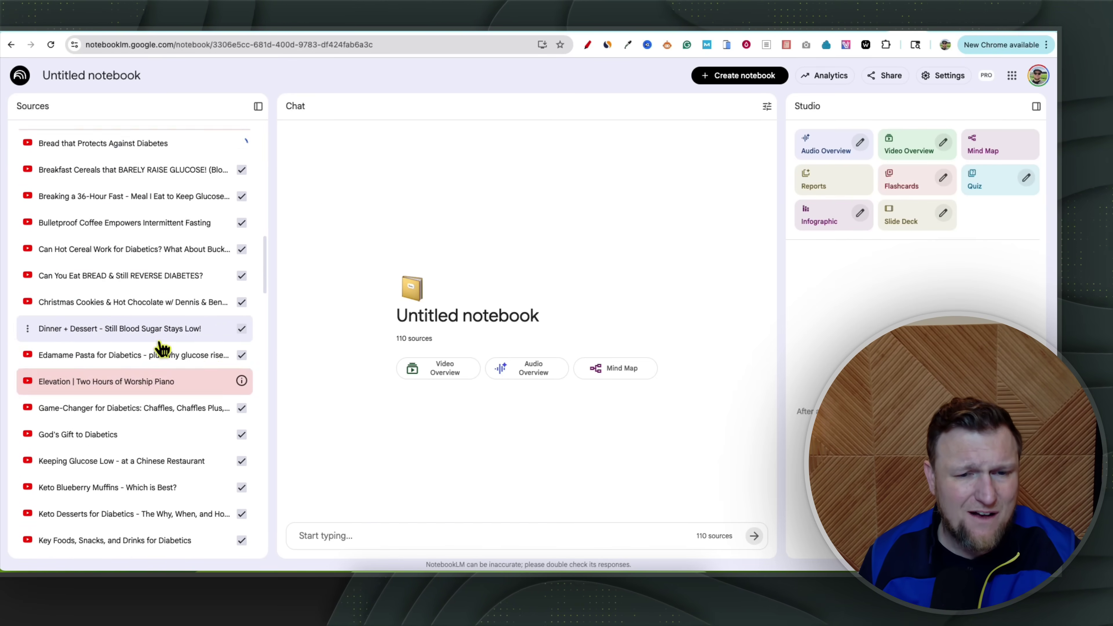
{"action": "scroll", "coordinate": [161, 348], "scroll_direction": "down", "scroll_amount": 12}
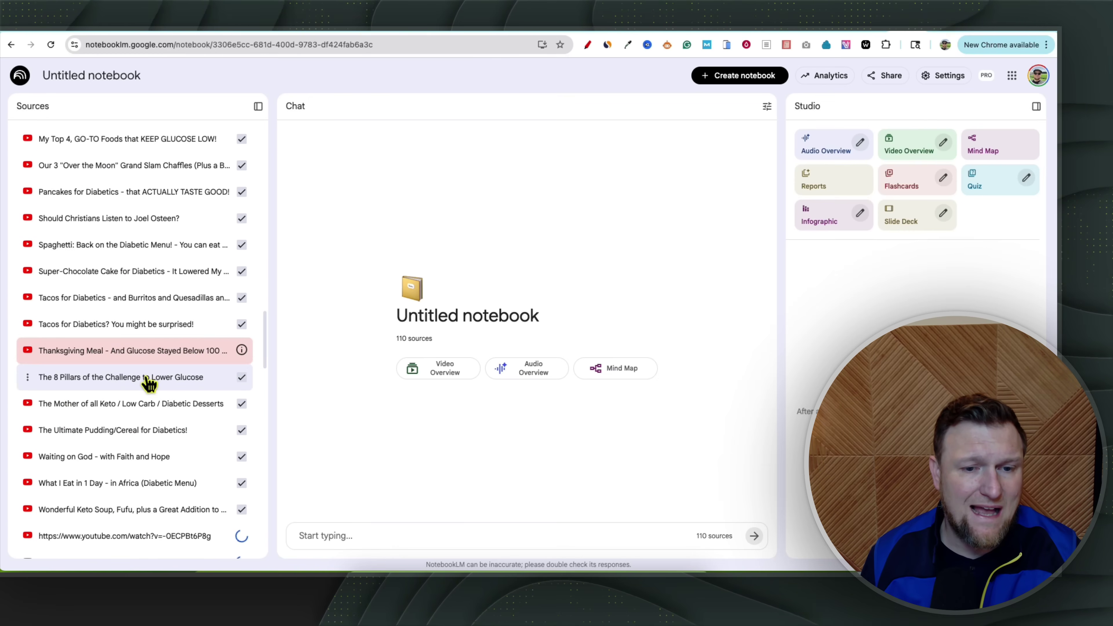
{"action": "scroll", "coordinate": [149, 384], "scroll_direction": "down", "scroll_amount": 5}
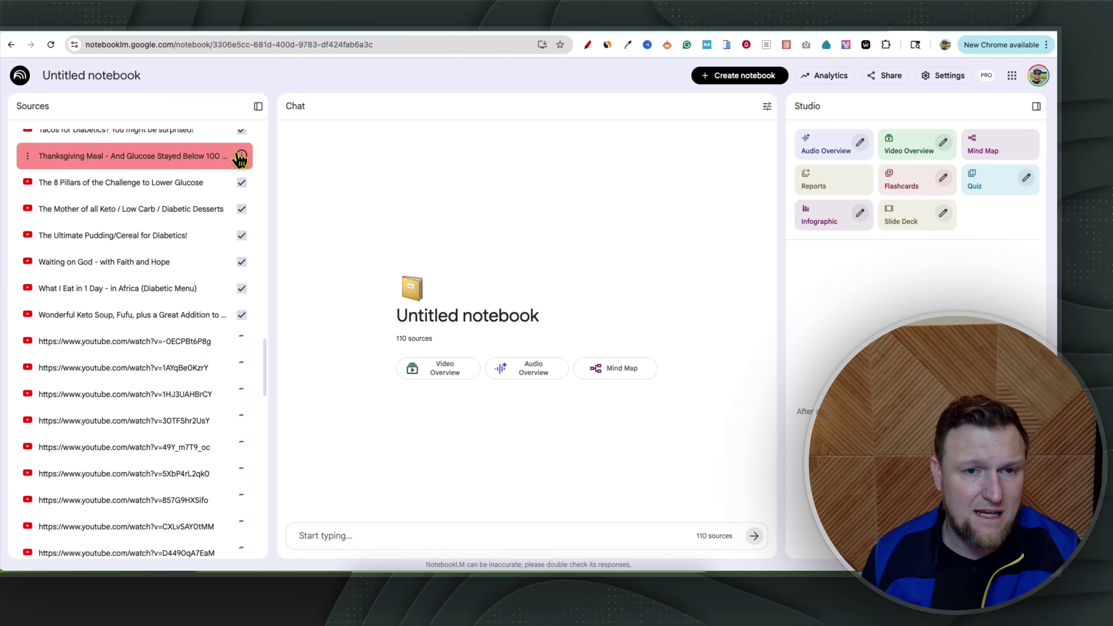
{"action": "mouse_move", "coordinate": [241, 158]}
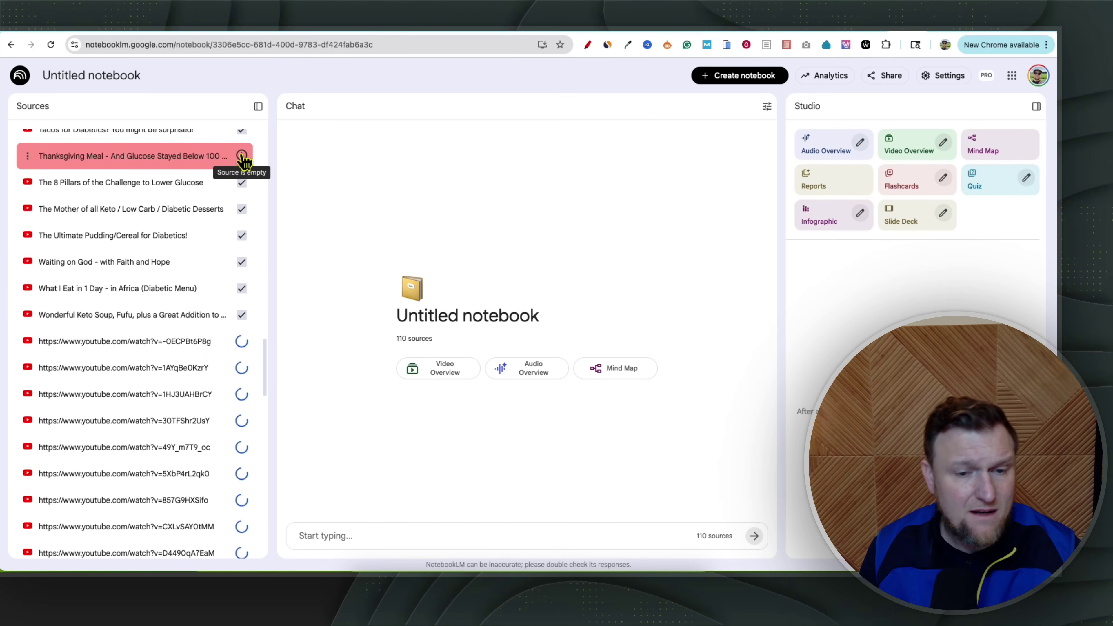
{"action": "scroll", "coordinate": [161, 262], "scroll_direction": "down", "scroll_amount": 12}
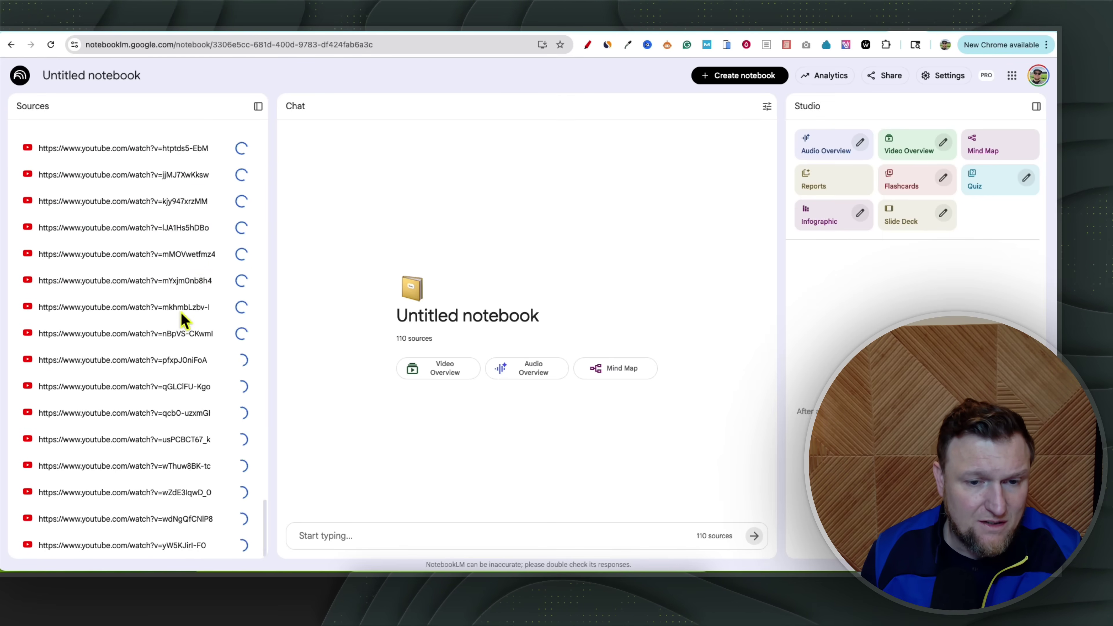
{"action": "scroll", "coordinate": [221, 336], "scroll_direction": "up", "scroll_amount": 15}
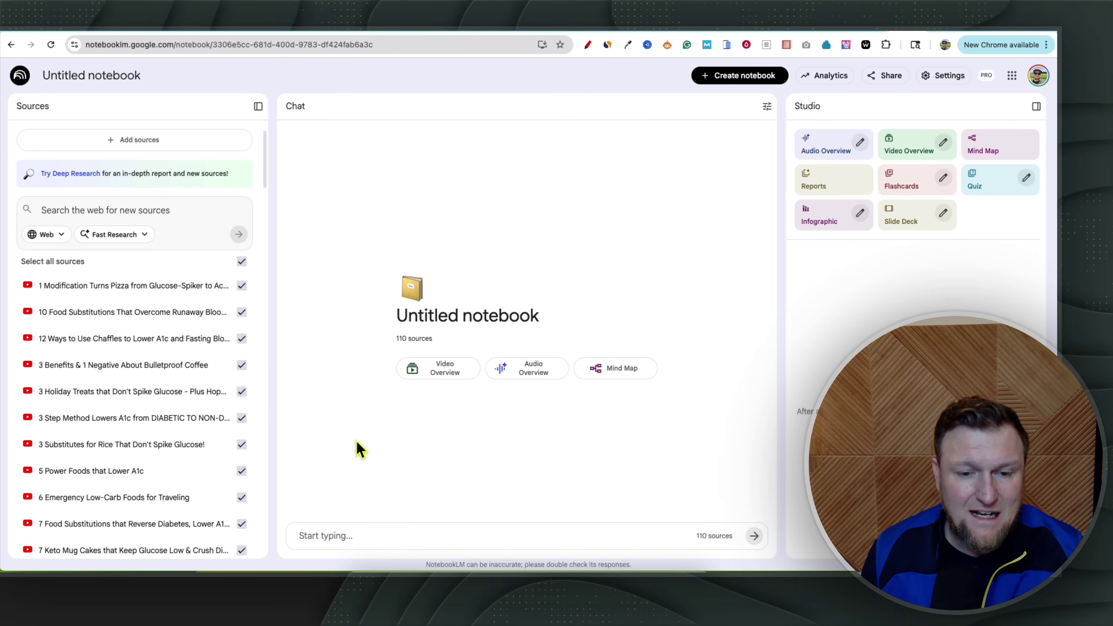
{"action": "left_click", "coordinate": [368, 535]}
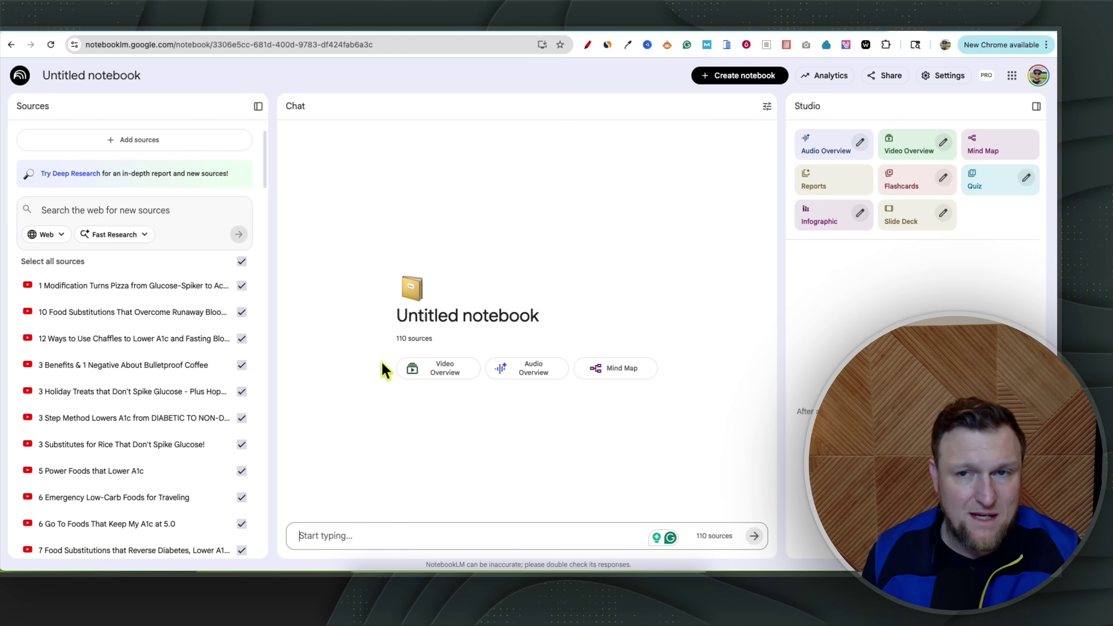
- From the home page, open the Low Carb Diet & Diabetes Recipes from Beat Diabetes notebook
{"action": "left_click", "coordinate": [22, 76]}
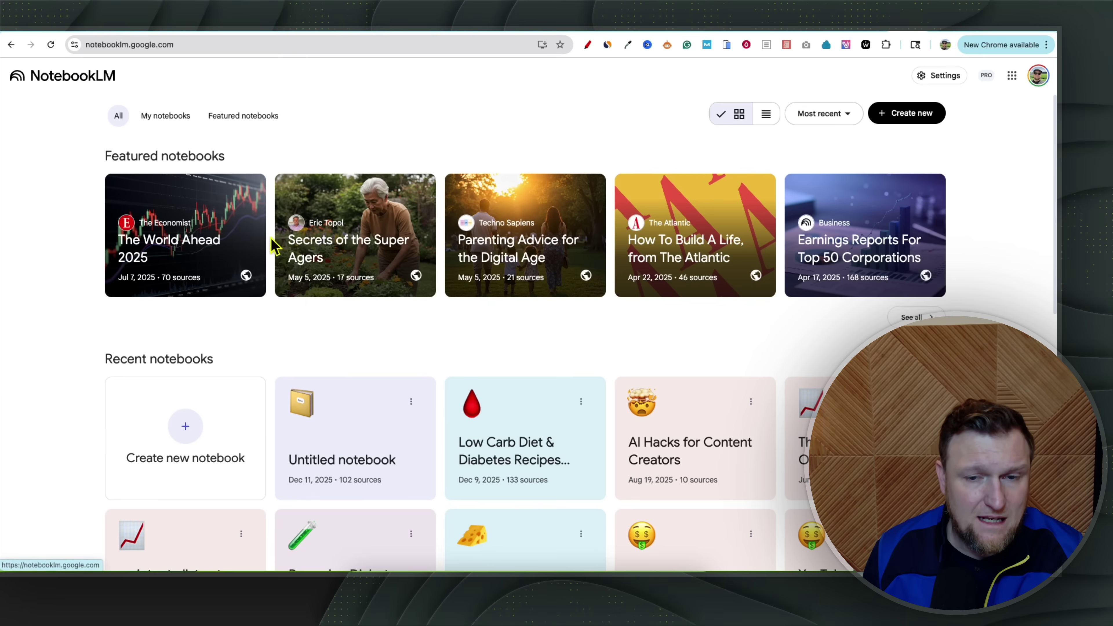
{"action": "left_click", "coordinate": [514, 458]}
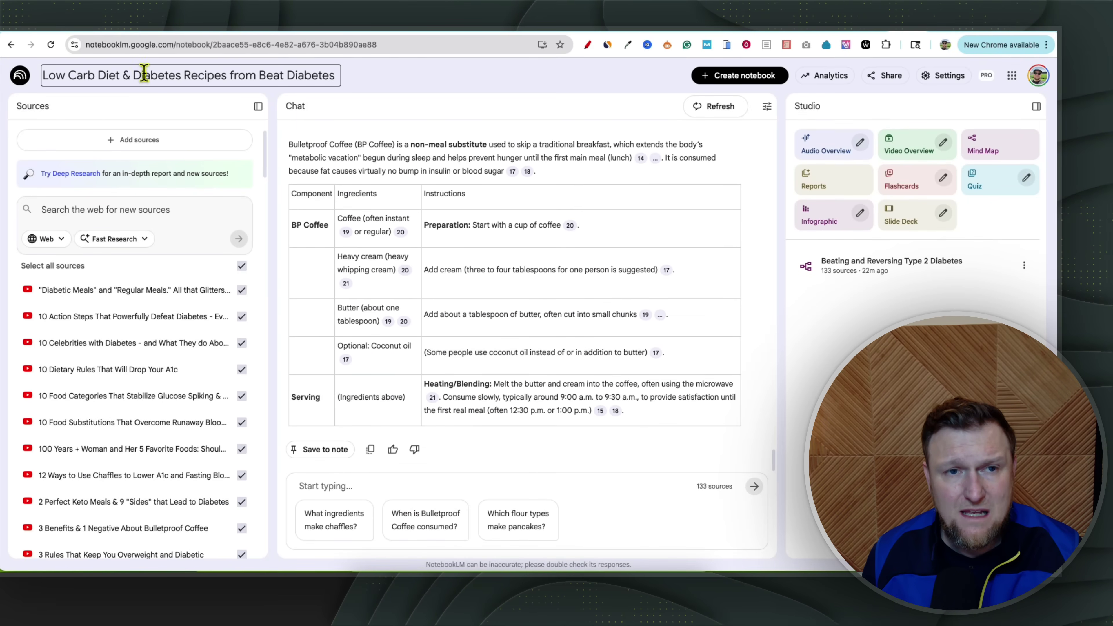
{"action": "left_click_drag", "start_coordinate": [134, 75], "coordinate": [338, 76]}
{"action": "left_click", "coordinate": [472, 92]}
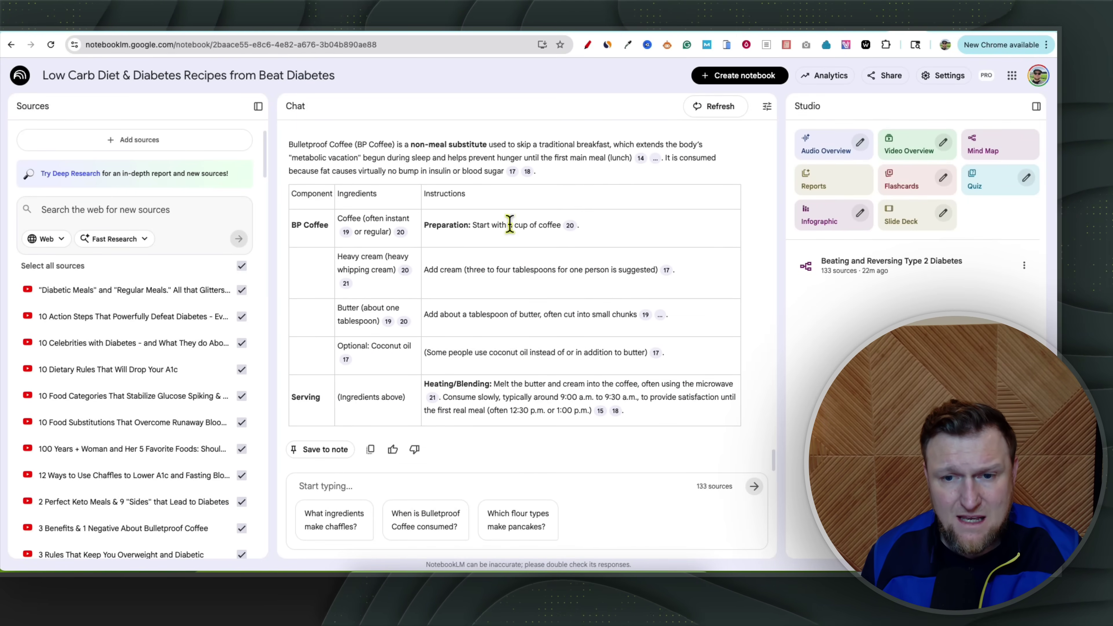
- Open the Beating and Reversing Type 2 Diabetes mind map from the Studio panel
{"action": "scroll", "coordinate": [508, 326], "scroll_direction": "up", "scroll_amount": 15}
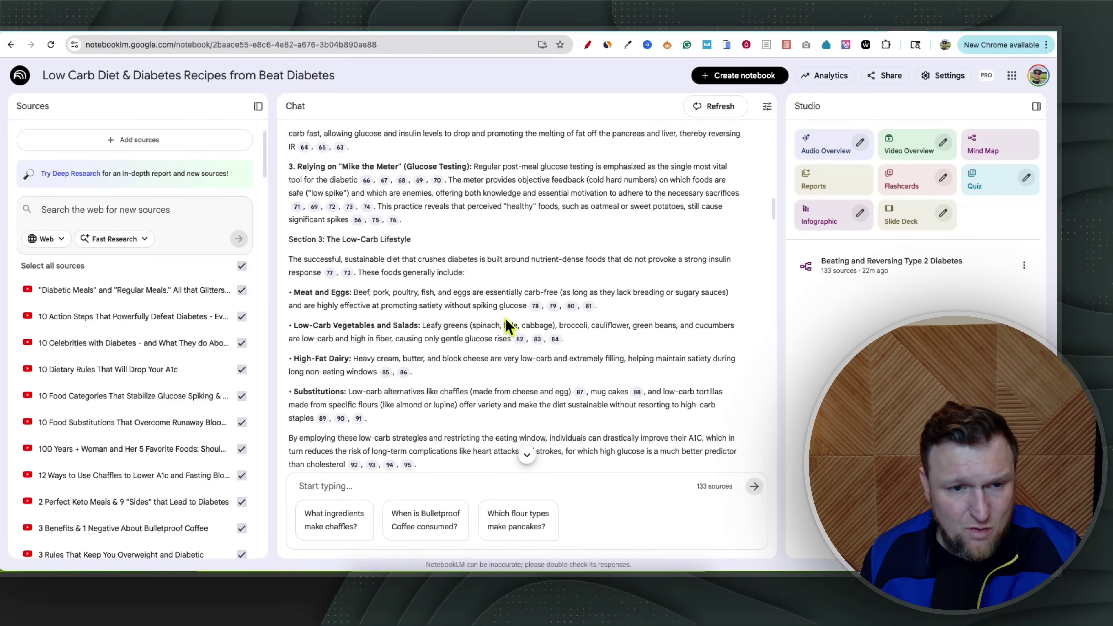
{"action": "scroll", "coordinate": [508, 326], "scroll_direction": "up", "scroll_amount": 10}
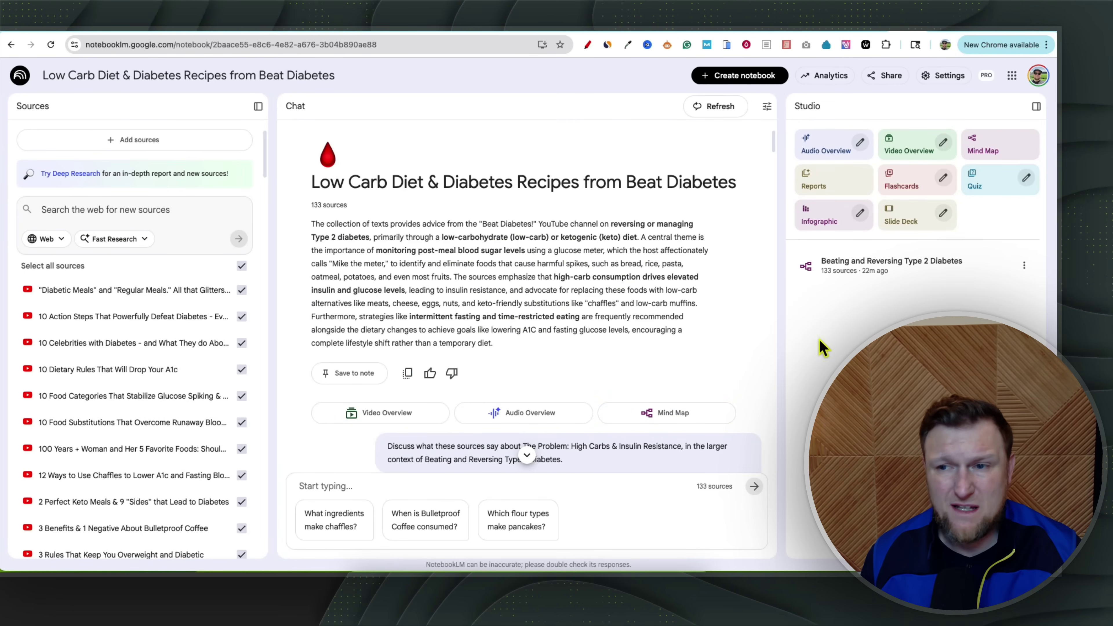
{"action": "left_click", "coordinate": [849, 268]}
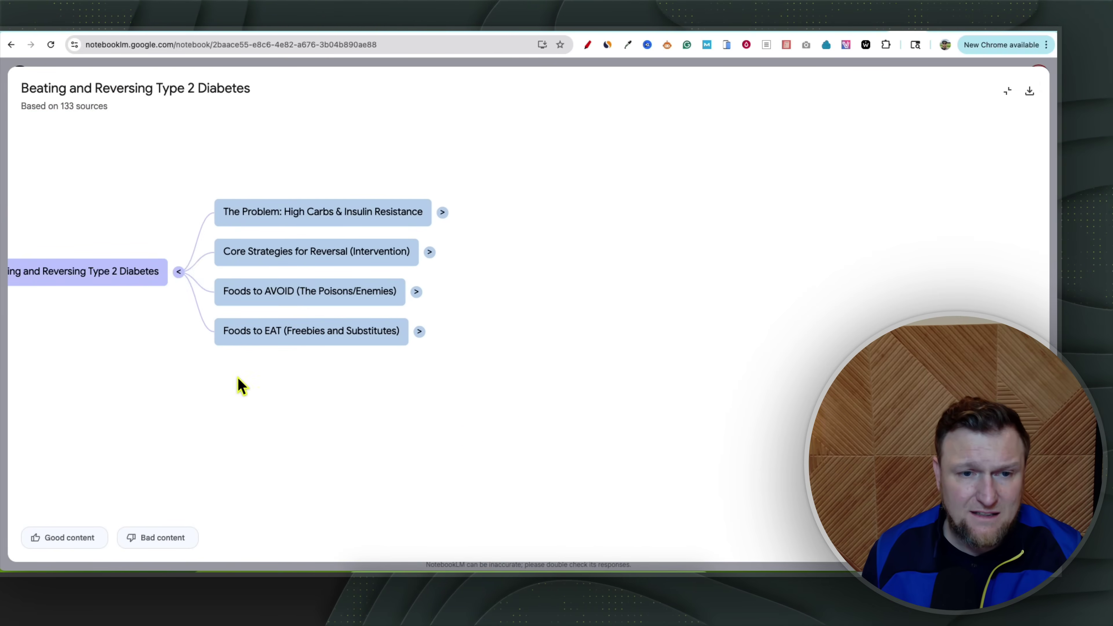
- Expand the Foods to EAT branch and view it full-screen, centred on its branches
{"action": "left_click_drag", "start_coordinate": [231, 384], "coordinate": [368, 411]}
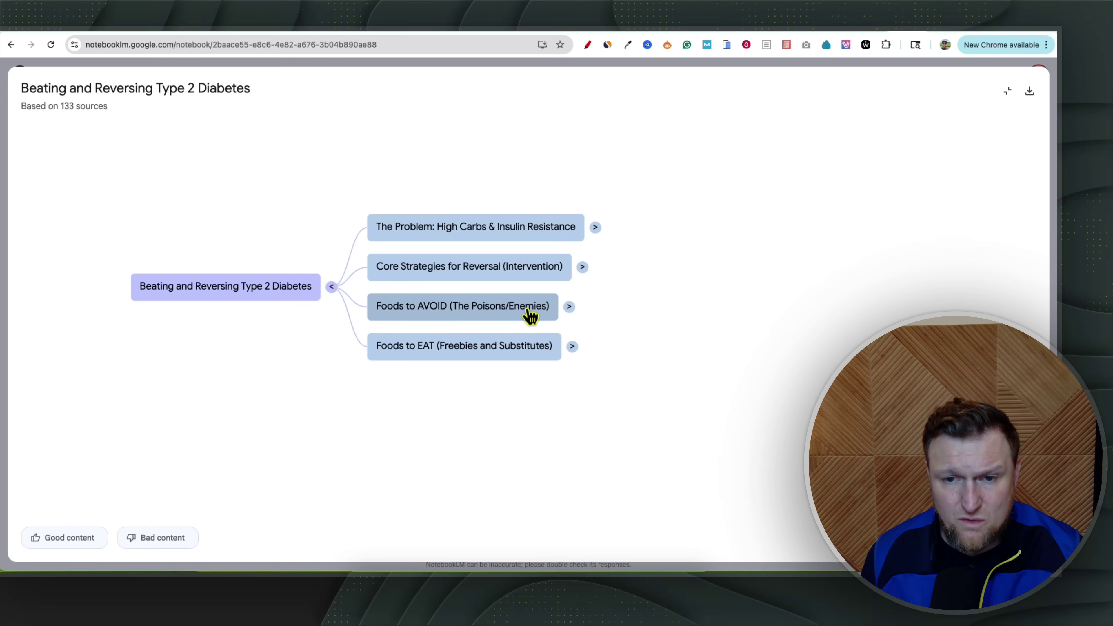
{"action": "left_click", "coordinate": [490, 349]}
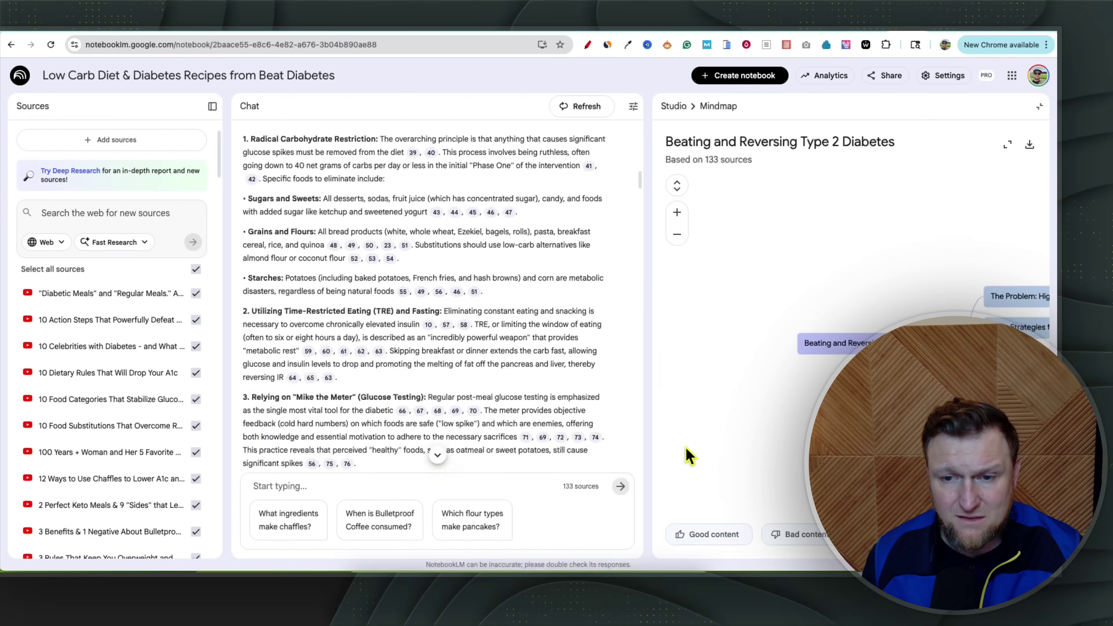
{"action": "left_click", "coordinate": [1007, 145]}
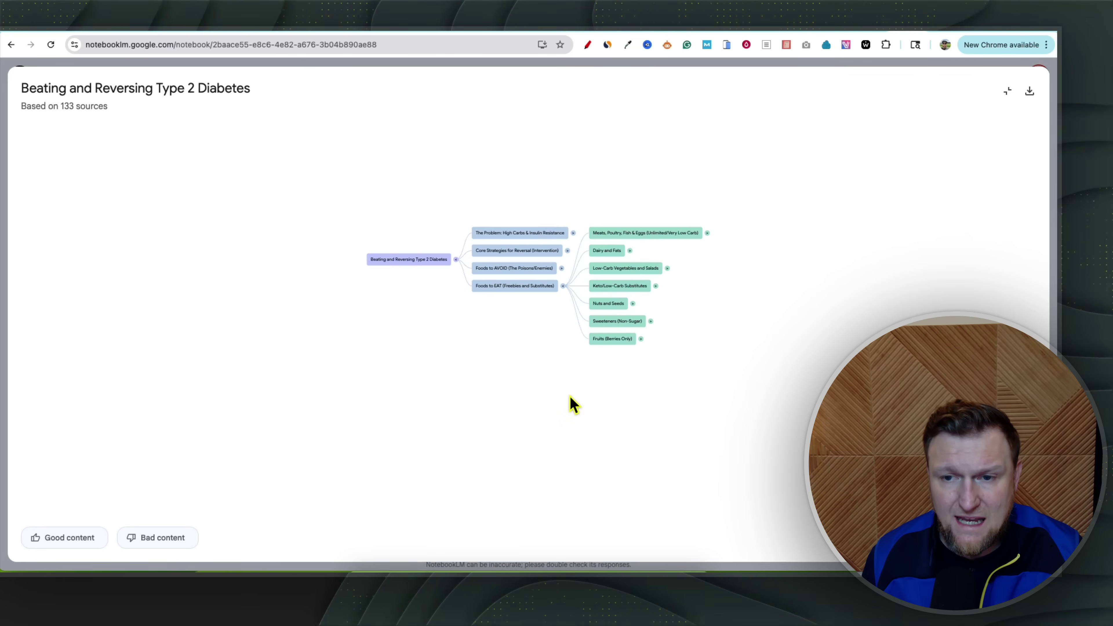
{"action": "scroll", "coordinate": [574, 405], "scroll_direction": "up", "scroll_amount": 5}
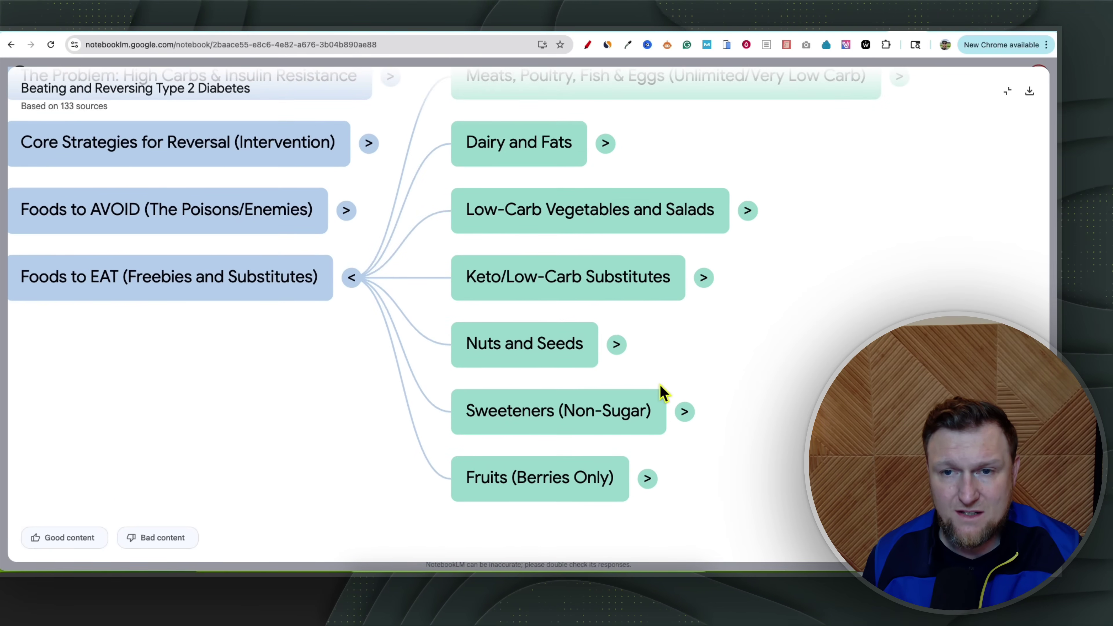
{"action": "left_click_drag", "start_coordinate": [669, 378], "coordinate": [660, 405]}
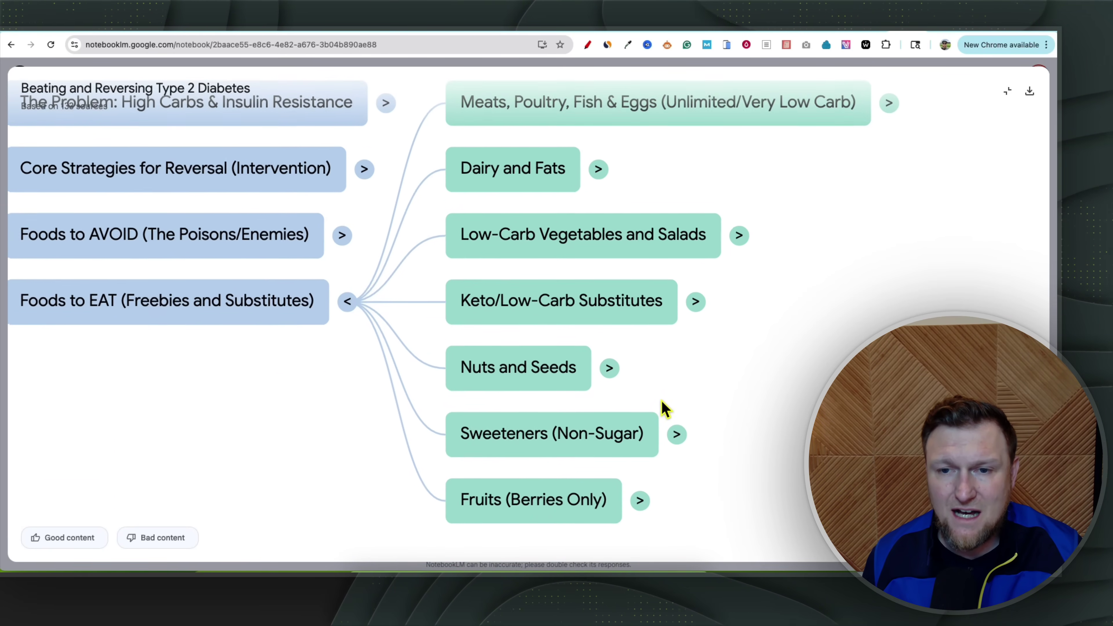
{"action": "scroll", "coordinate": [664, 403], "scroll_direction": "down", "scroll_amount": 2}
{"action": "scroll", "coordinate": [745, 390], "scroll_direction": "up", "scroll_amount": 1}
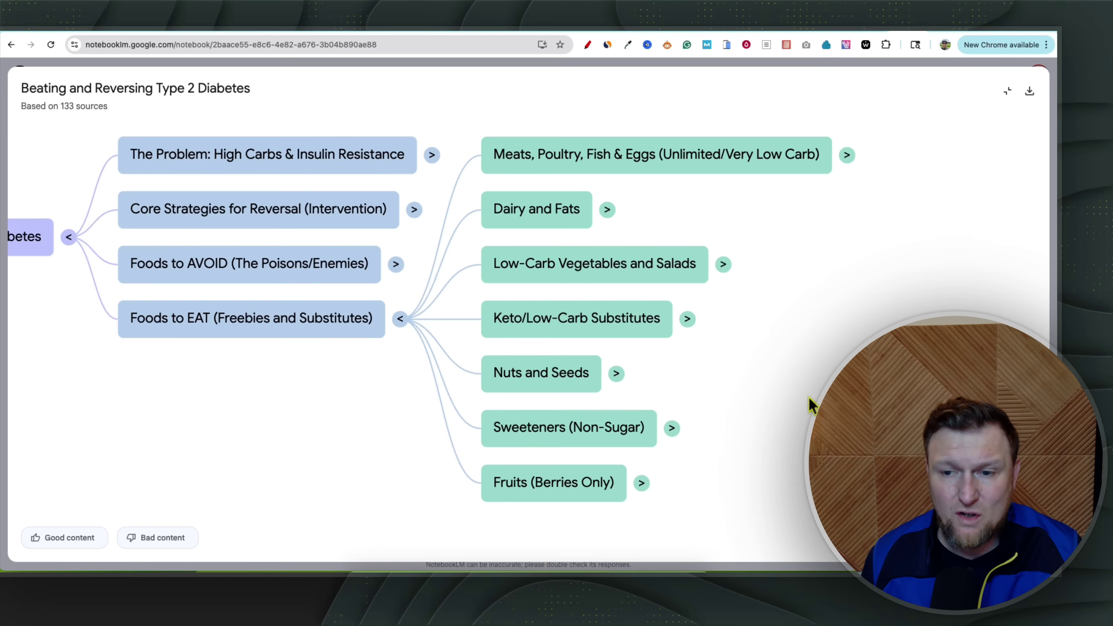
{"action": "left_click_drag", "start_coordinate": [810, 398], "coordinate": [727, 392]}
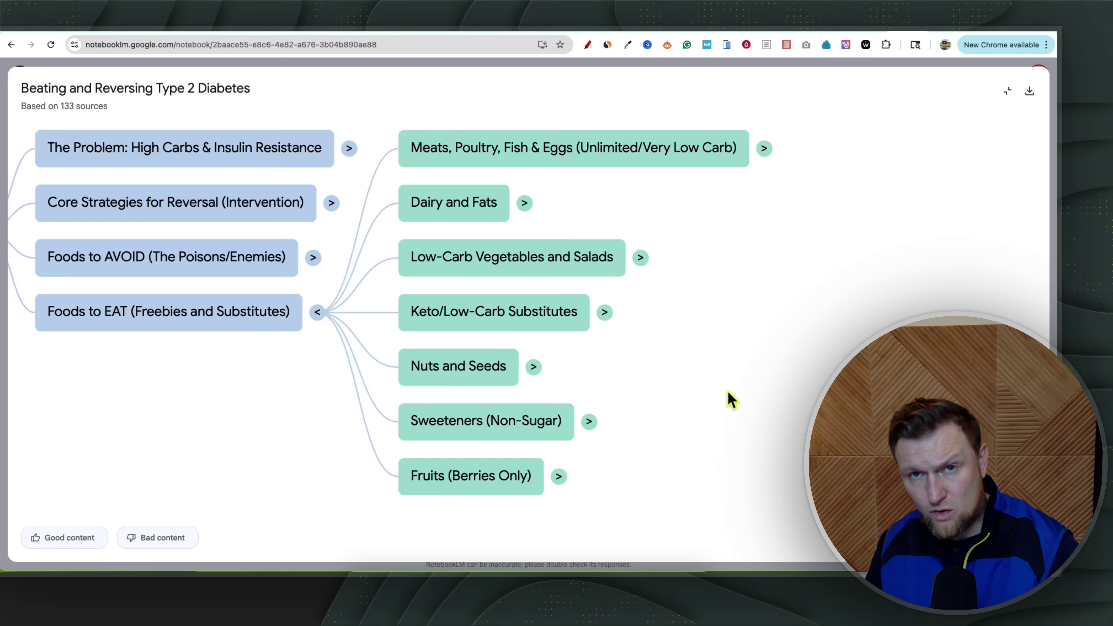
{"action": "scroll", "coordinate": [630, 482], "scroll_direction": "down", "scroll_amount": 1}
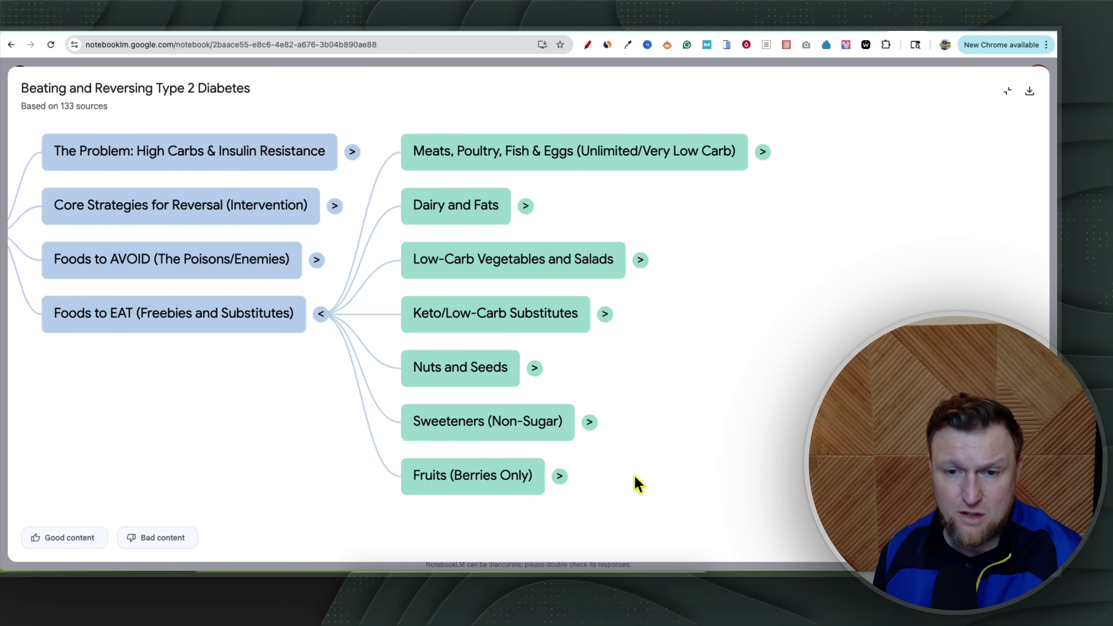
{"action": "scroll", "coordinate": [596, 287], "scroll_direction": "up", "scroll_amount": 2}
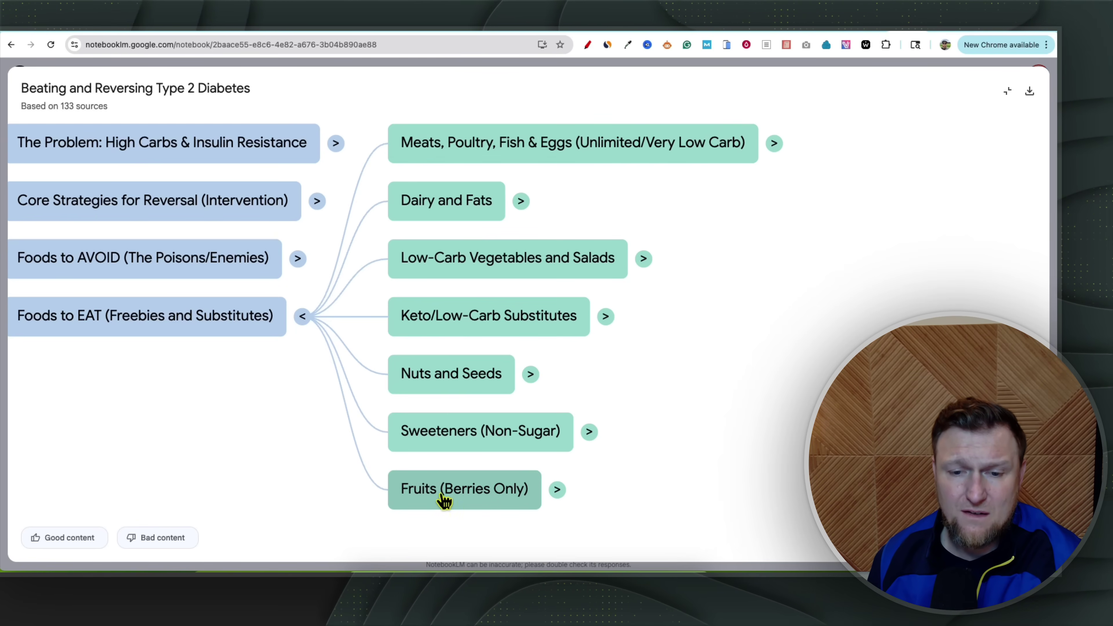
- Expand Fruits (Berries Only) to show strawberries, raspberries and blueberries in full-screen
{"action": "left_click", "coordinate": [484, 495]}
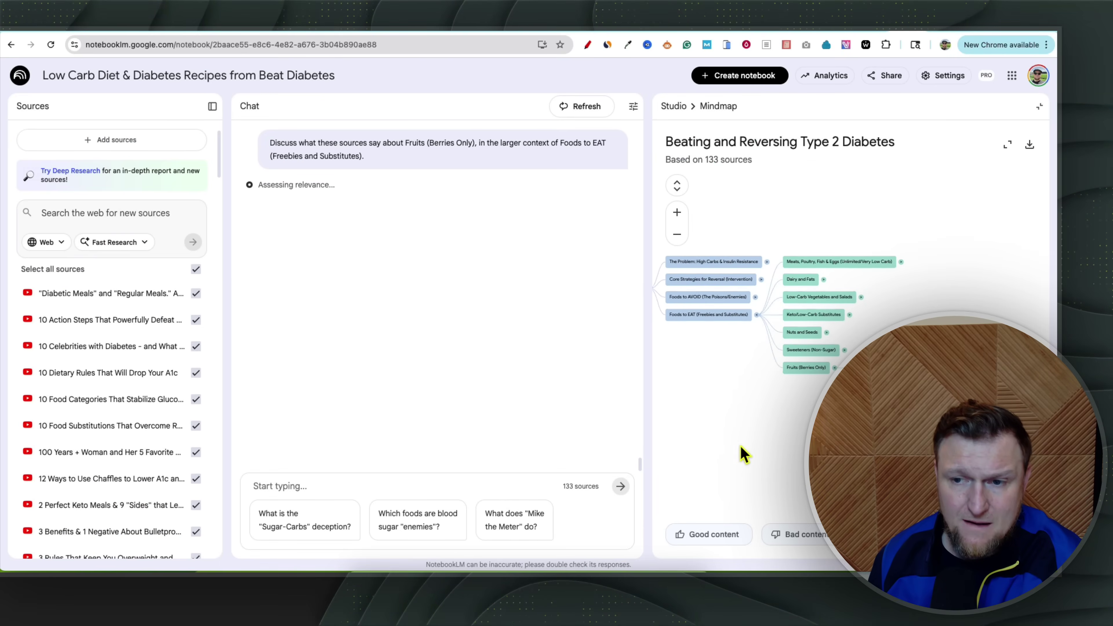
{"action": "left_click", "coordinate": [1007, 144]}
{"action": "scroll", "coordinate": [633, 365], "scroll_direction": "up", "scroll_amount": 5}
{"action": "scroll", "coordinate": [529, 405], "scroll_direction": "up", "scroll_amount": 5}
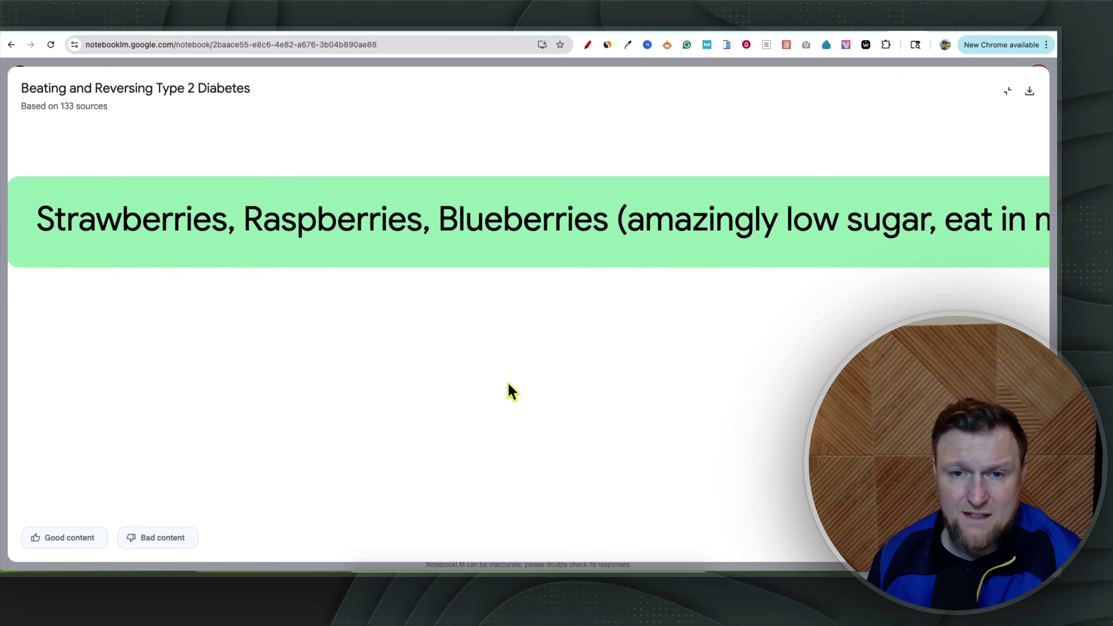
{"action": "scroll", "coordinate": [548, 389], "scroll_direction": "down", "scroll_amount": 3}
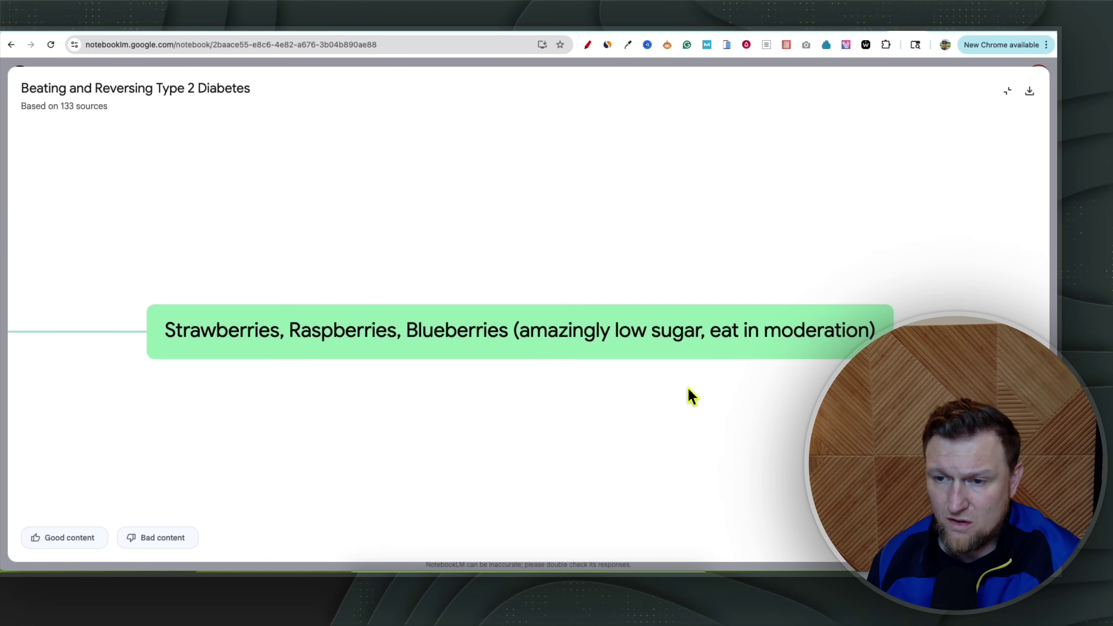
{"action": "scroll", "coordinate": [487, 440], "scroll_direction": "down", "scroll_amount": 10}
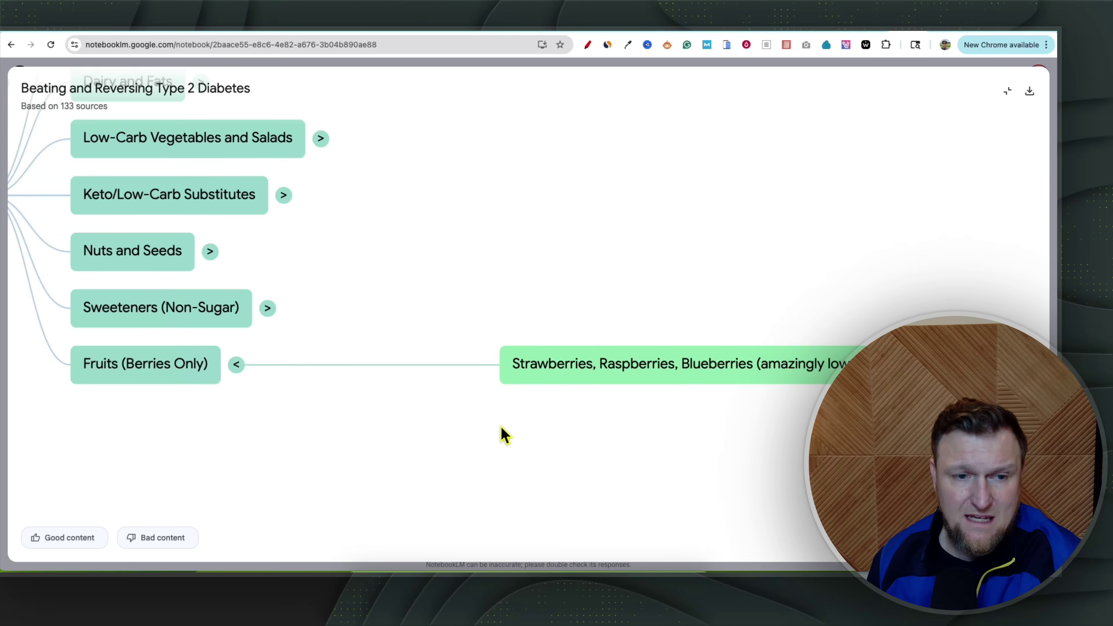
- Exit full-screen and ask the chat whether blackberries are allowed on the low carb diet
{"action": "left_click", "coordinate": [1007, 91]}
{"action": "left_click", "coordinate": [329, 495]}
{"action": "type", "text": "can i have black"}
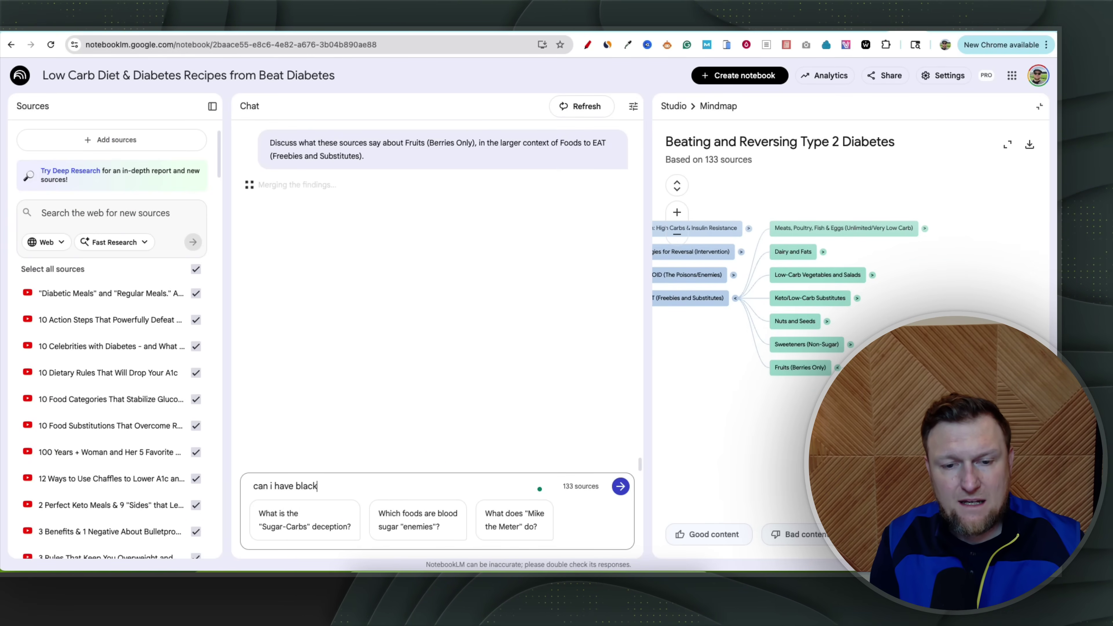
{"action": "type", "text": "the low c"}
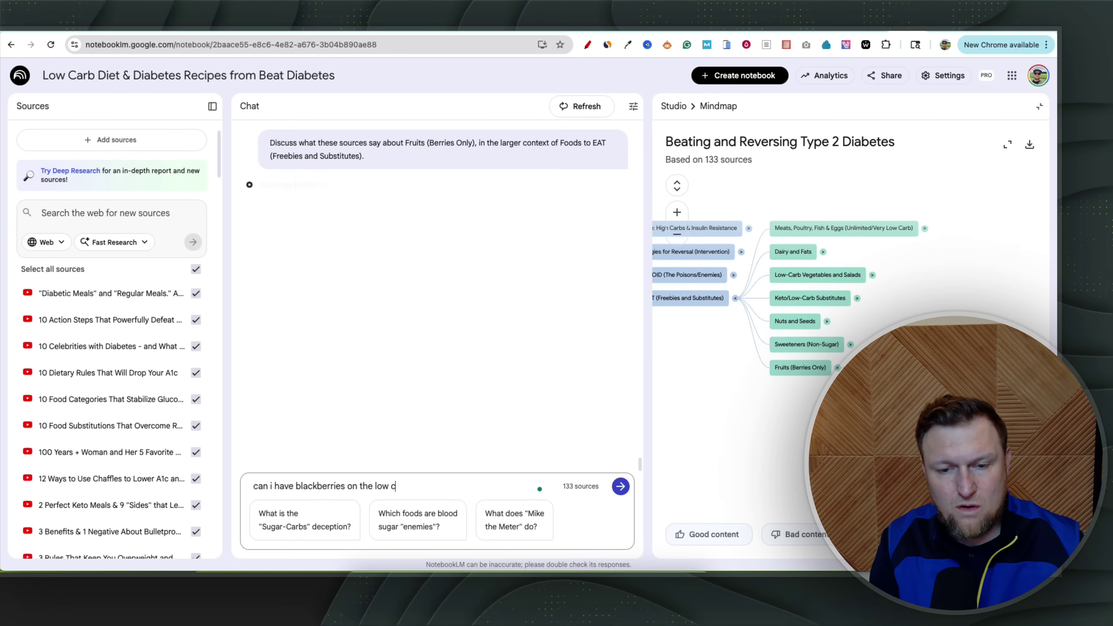
{"action": "type", "text": "arb diet?"}
{"action": "key", "text": "Return"}
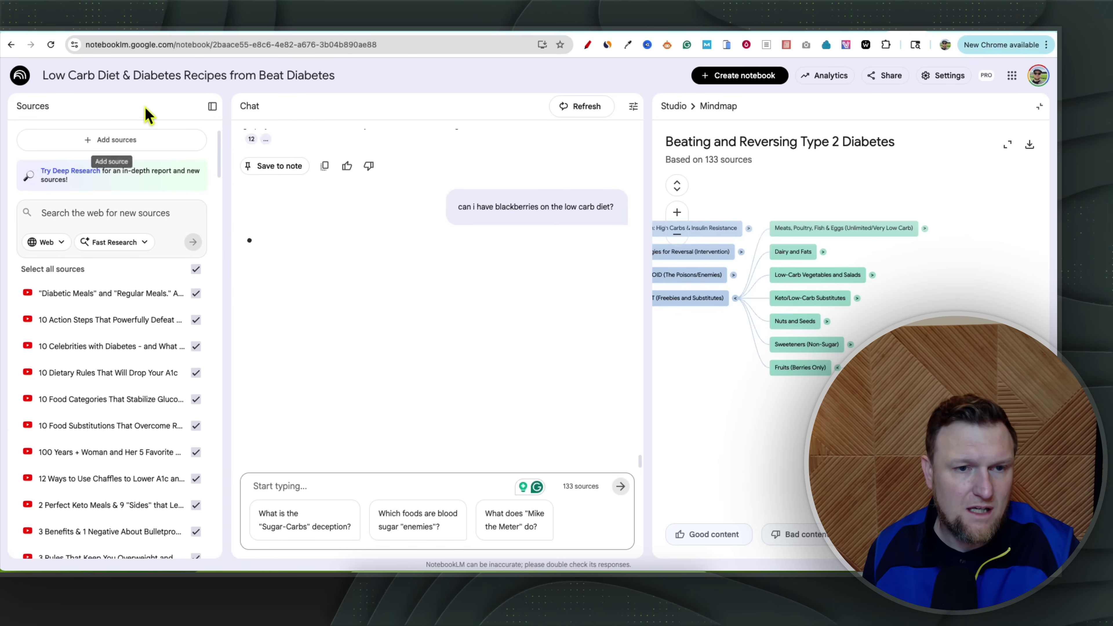
- Hide the sources list to read the cited answer, then show the sources again
{"action": "left_click", "coordinate": [213, 106]}
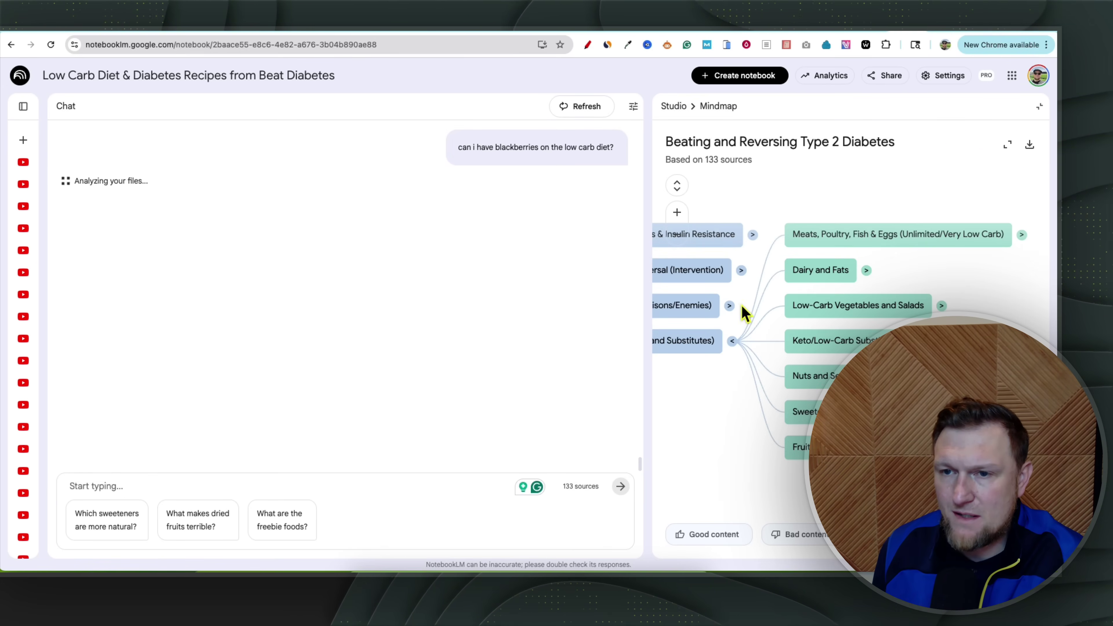
{"action": "scroll", "coordinate": [295, 301], "scroll_direction": "up", "scroll_amount": 2}
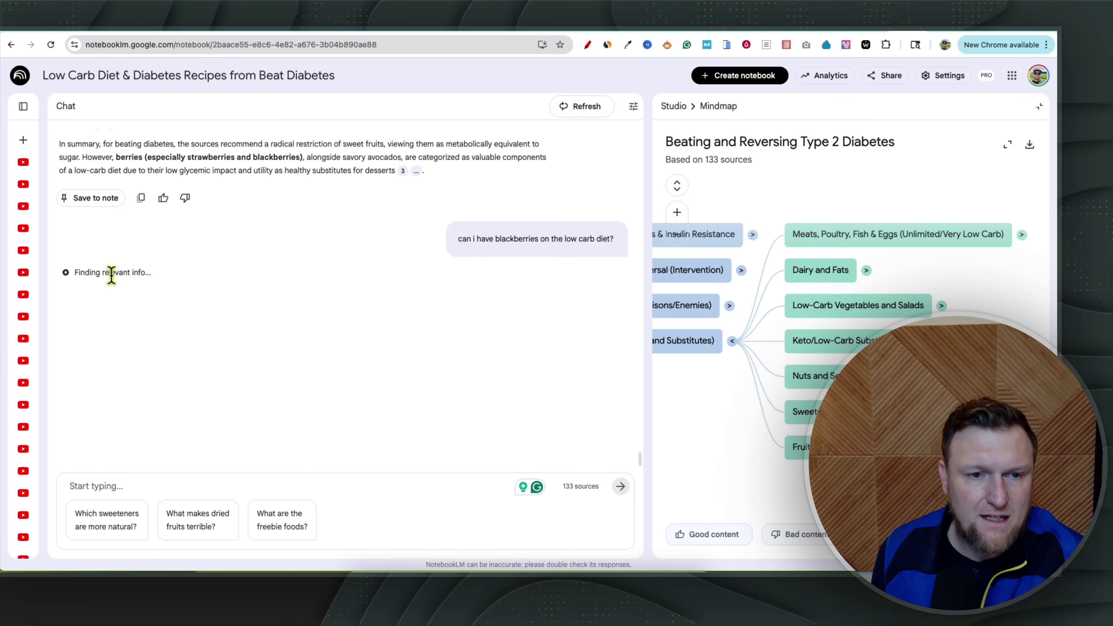
{"action": "left_click_drag", "start_coordinate": [458, 238], "coordinate": [552, 237]}
{"action": "left_click", "coordinate": [622, 240]}
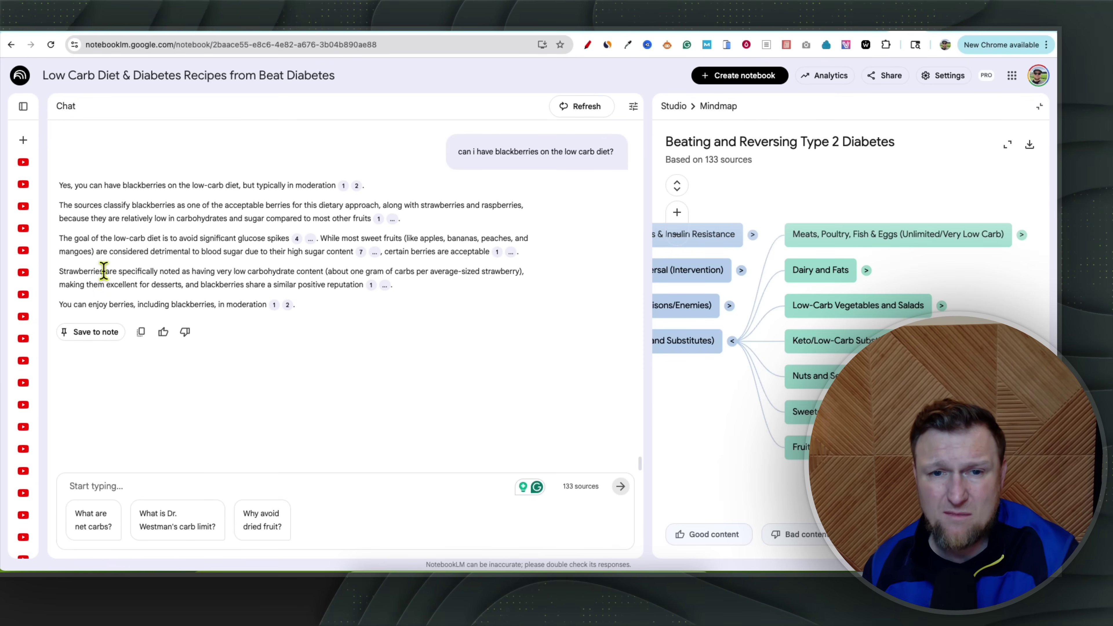
{"action": "mouse_move", "coordinate": [357, 186]}
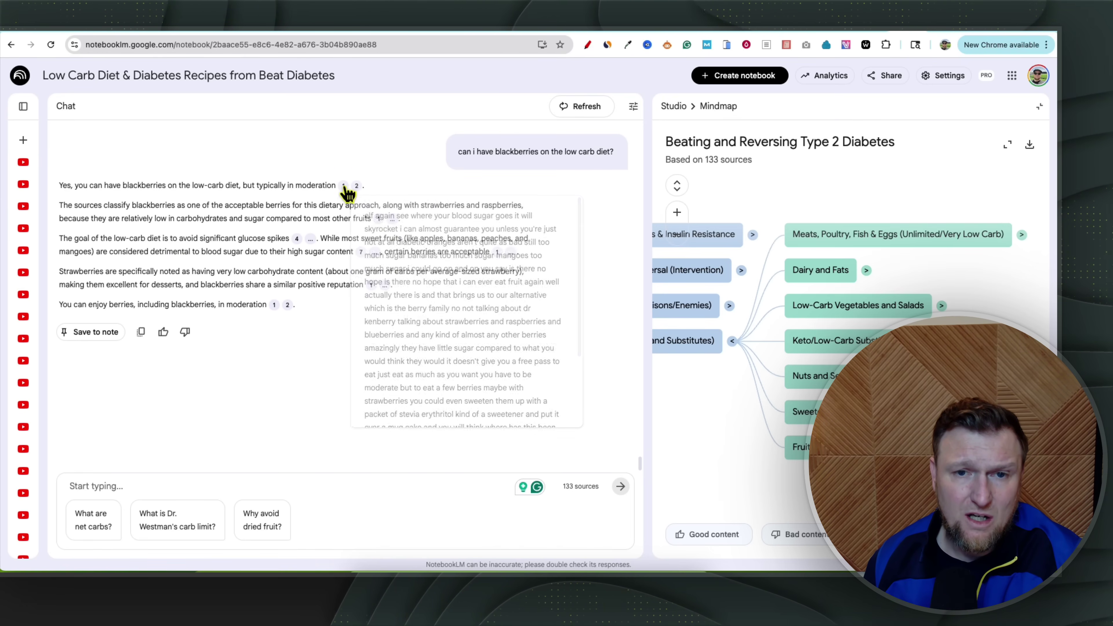
{"action": "left_click", "coordinate": [23, 106]}
{"action": "scroll", "coordinate": [149, 526], "scroll_direction": "down", "scroll_amount": 8}
{"action": "scroll", "coordinate": [131, 394], "scroll_direction": "up", "scroll_amount": 10}
{"action": "scroll", "coordinate": [385, 360], "scroll_direction": "up", "scroll_amount": 5}
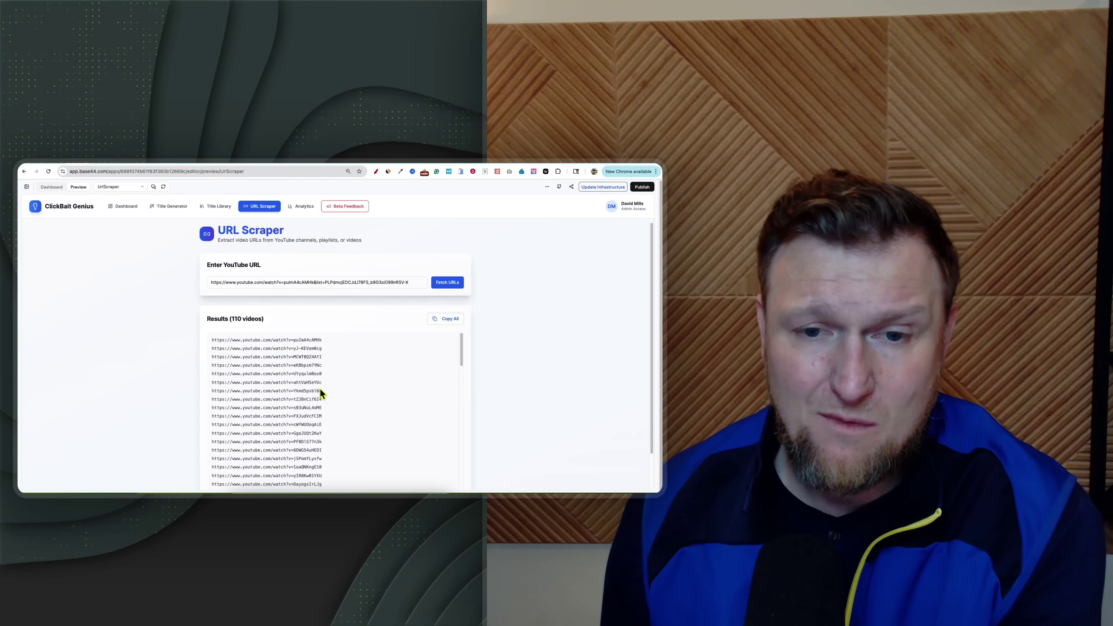
- Scroll through the 110 fetched video links, then bring up the Vibe Coding Method page
{"action": "scroll", "coordinate": [320, 389], "scroll_direction": "down", "scroll_amount": 1}
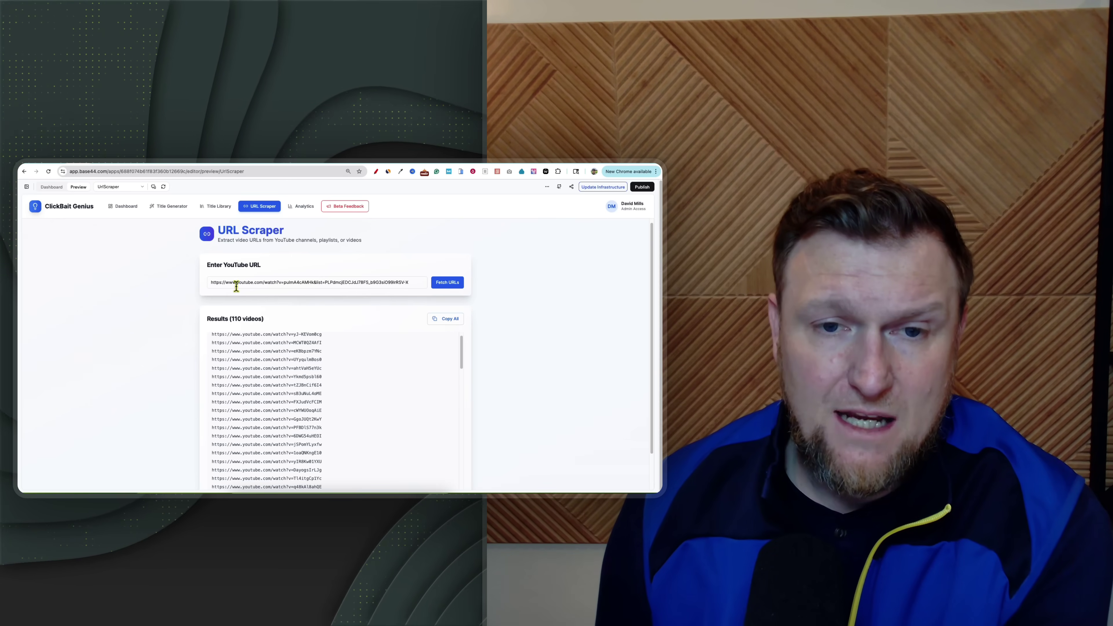
{"action": "scroll", "coordinate": [314, 345], "scroll_direction": "down", "scroll_amount": 4}
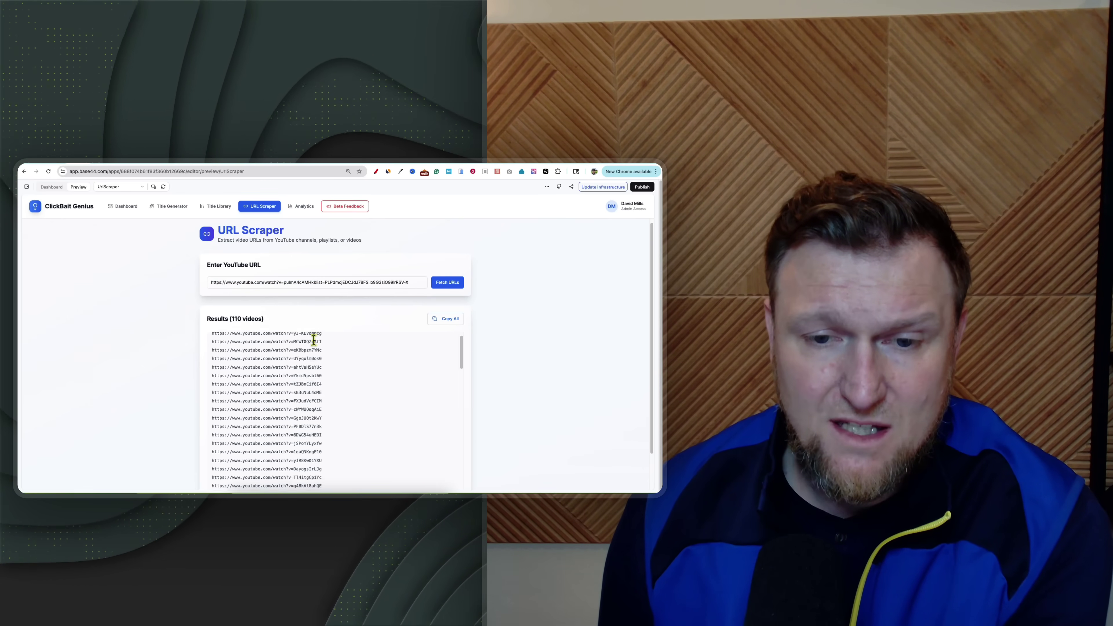
{"action": "scroll", "coordinate": [315, 345], "scroll_direction": "up", "scroll_amount": 4}
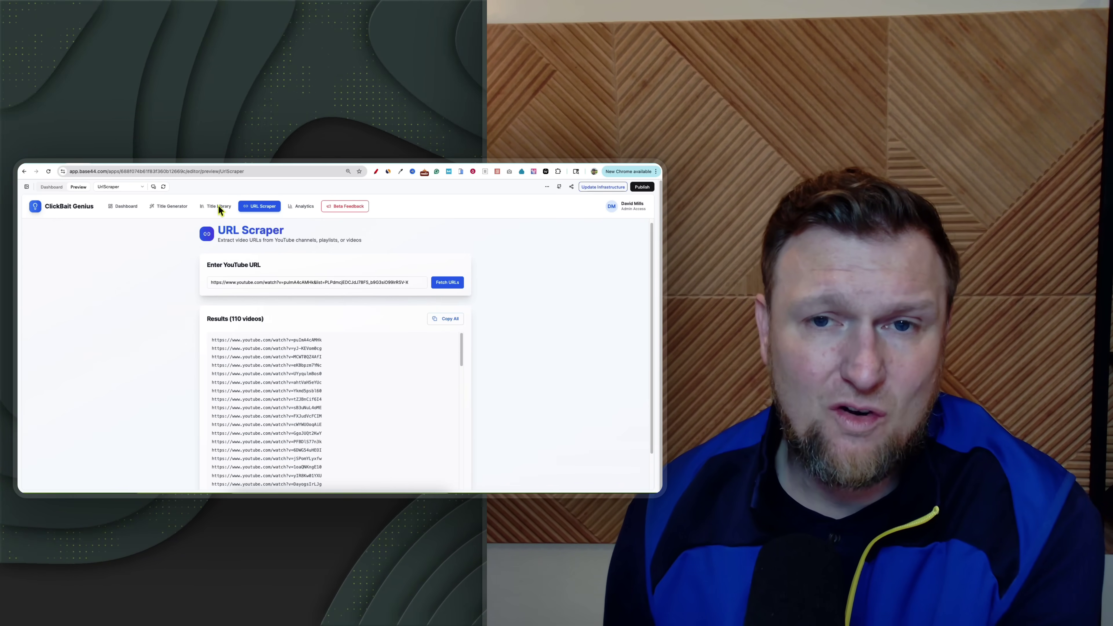
{"action": "scroll", "coordinate": [186, 409], "scroll_direction": "down", "scroll_amount": 1}
{"action": "scroll", "coordinate": [168, 398], "scroll_direction": "up", "scroll_amount": 1}
{"action": "scroll", "coordinate": [245, 356], "scroll_direction": "down", "scroll_amount": 5}
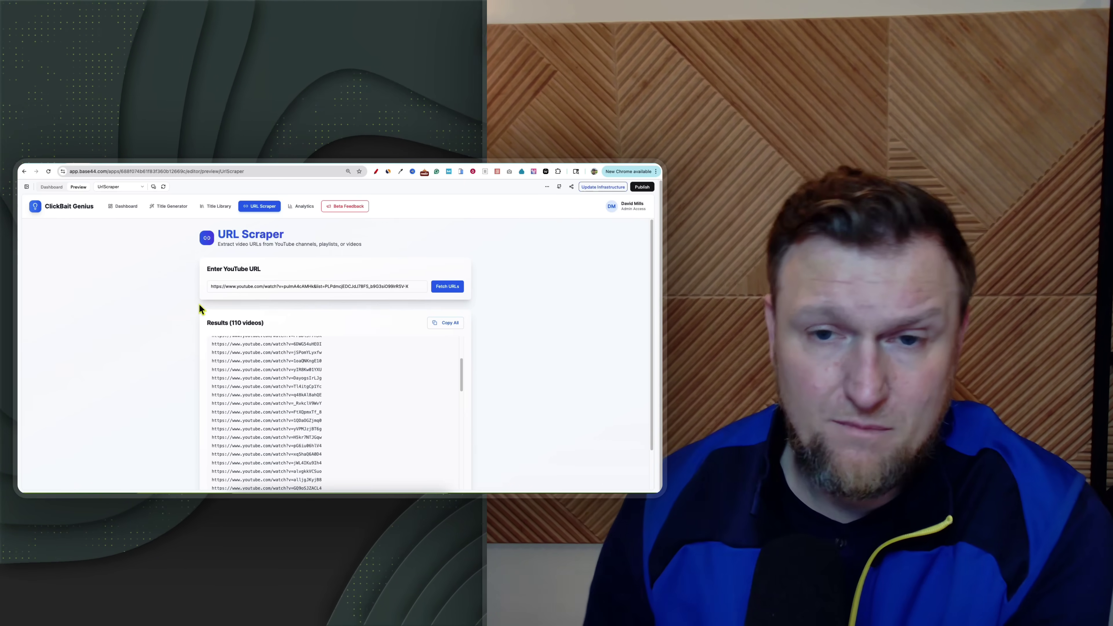
{"action": "left_click", "coordinate": [100, 163]}
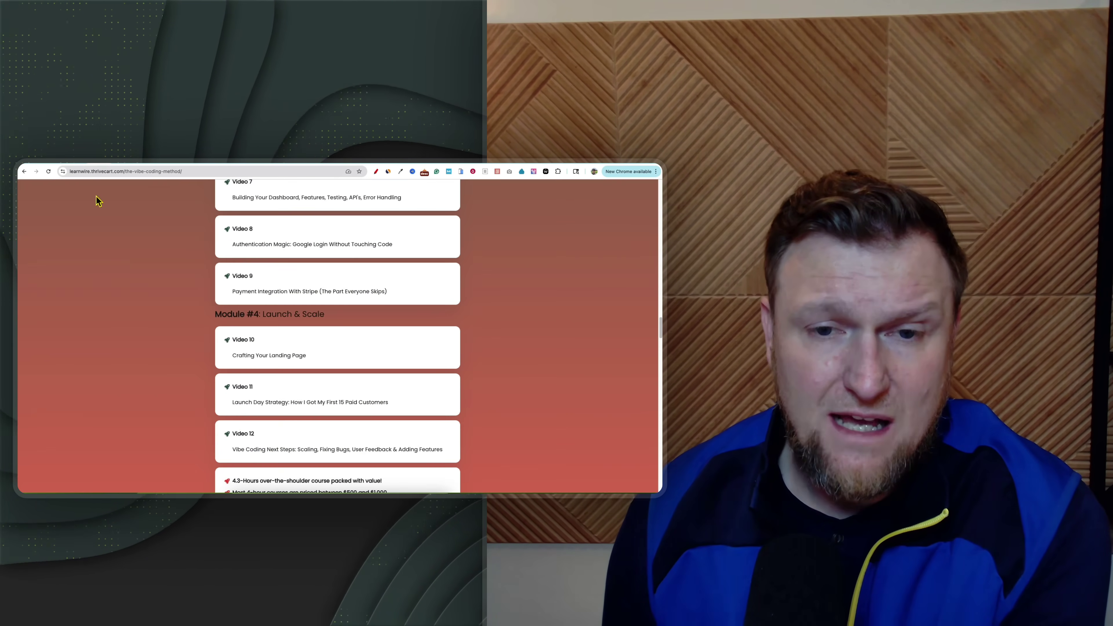
{"action": "scroll", "coordinate": [253, 361], "scroll_direction": "up", "scroll_amount": 15}
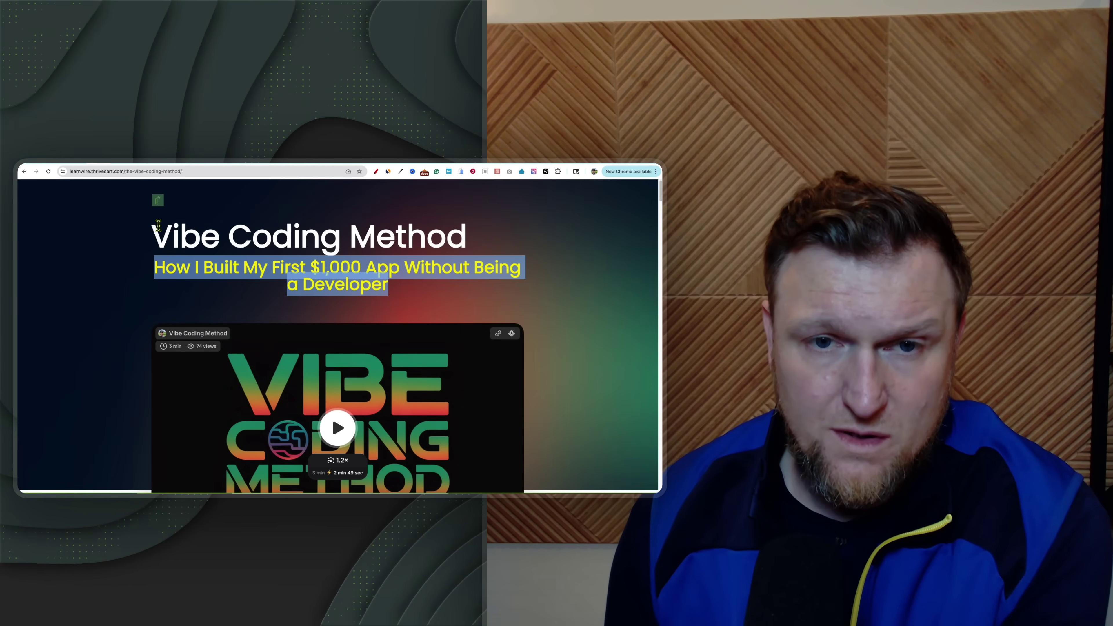